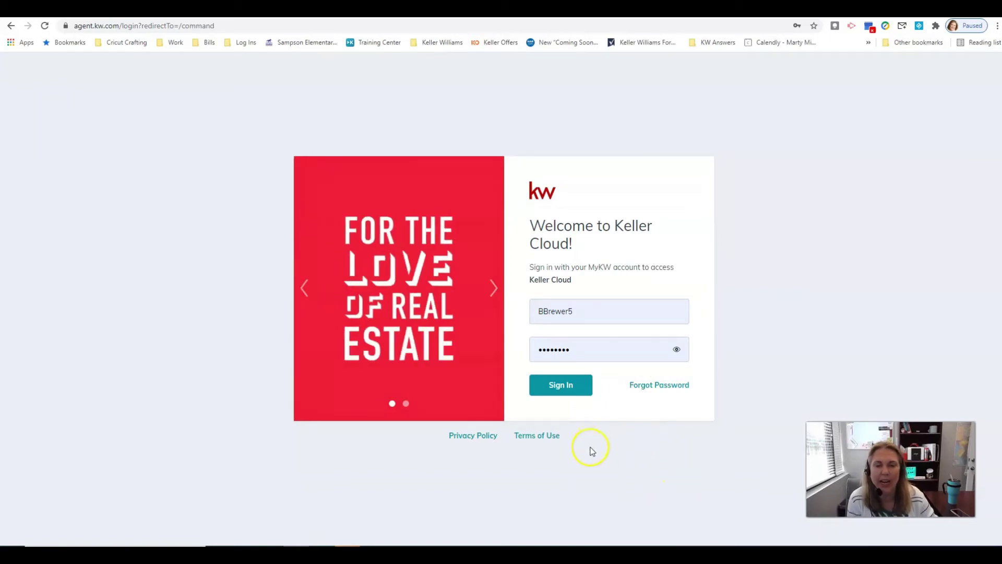
Sign in to KW Command from the Keller Cloud login page
click(568, 388)
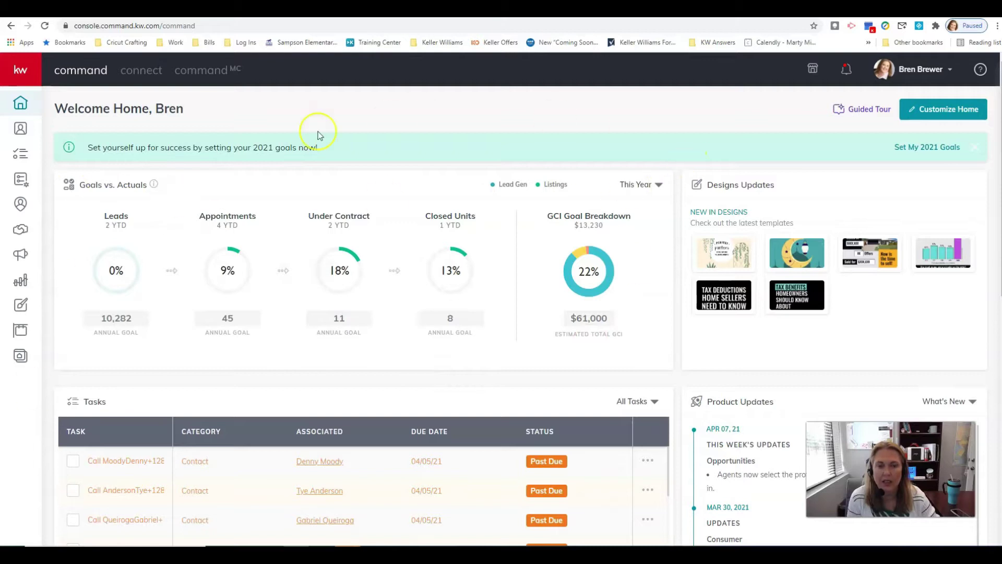
From the Designs area, create a new design of type Social
click(21, 307)
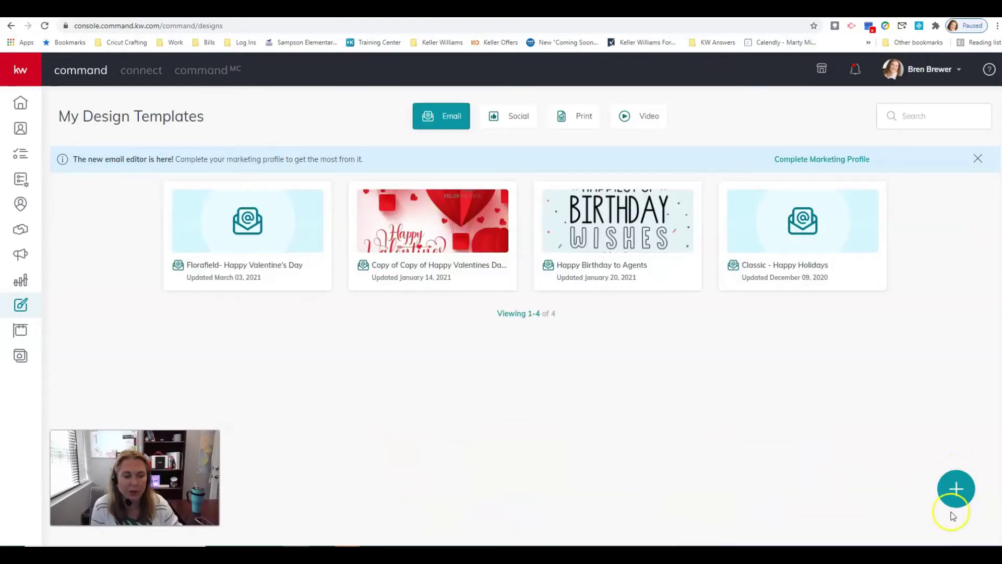
click(946, 492)
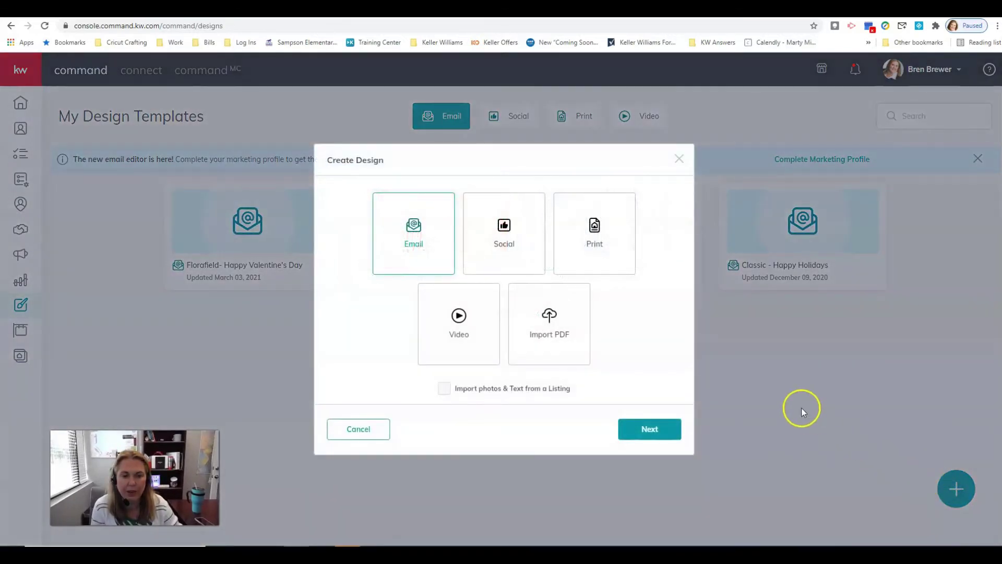
click(509, 246)
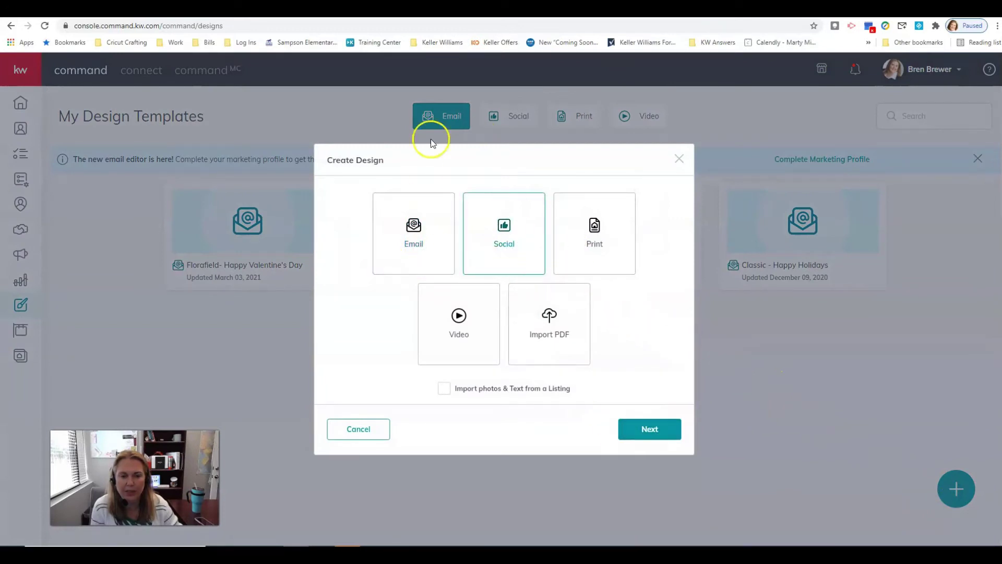
click(649, 427)
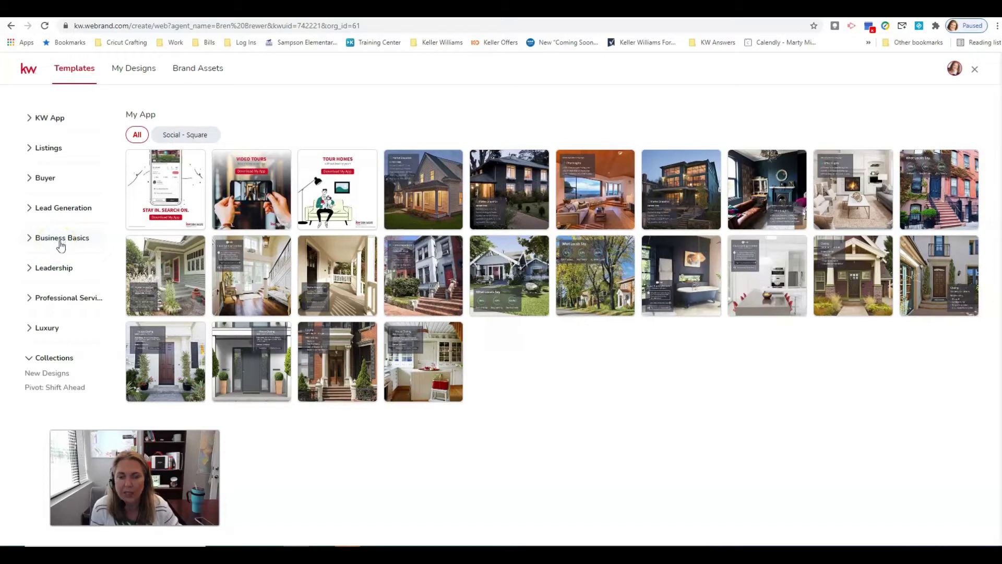
Use the red 01_KW_Eml_Sig template from Business Basics > Email Signatures
click(60, 241)
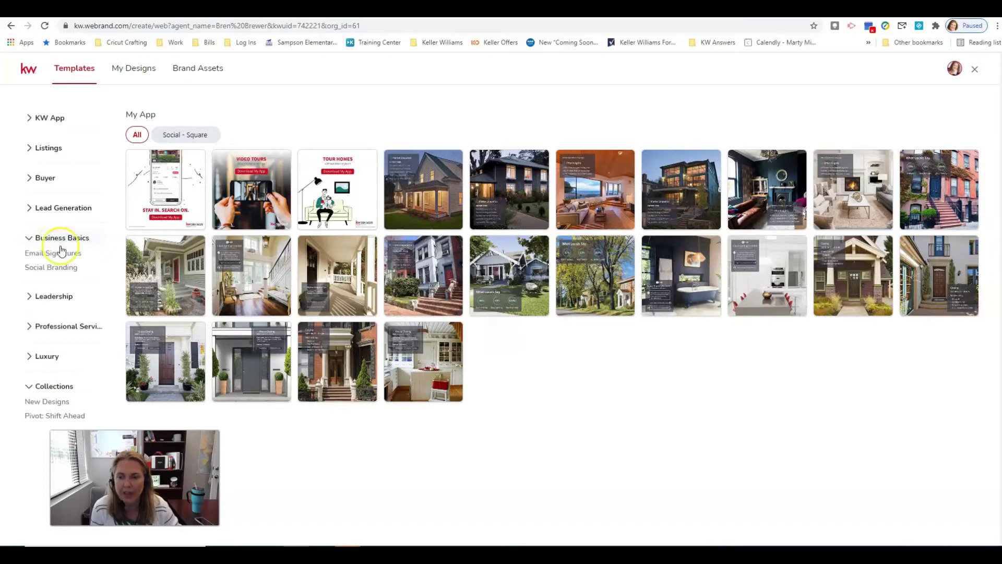
click(60, 253)
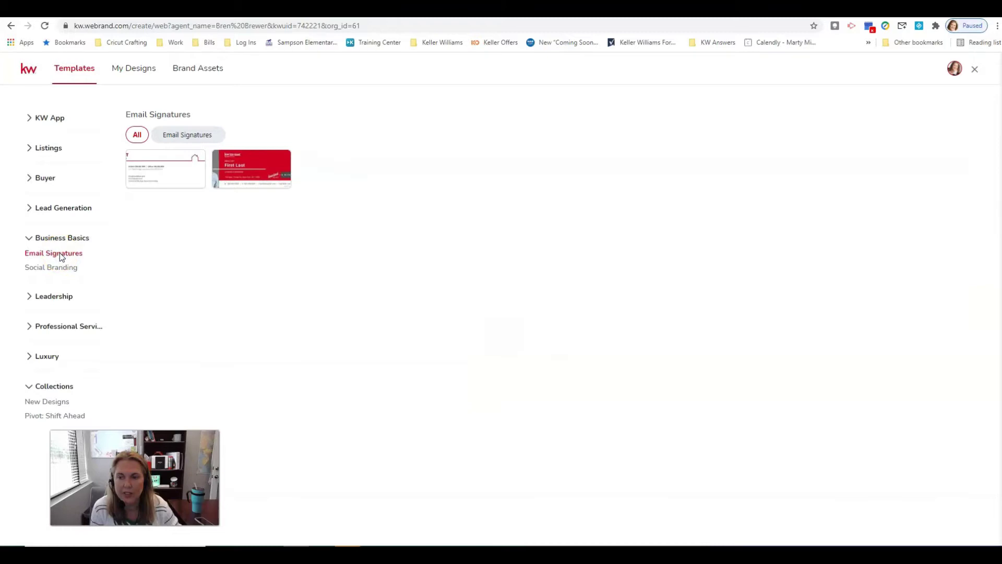
mouse_move(224, 168)
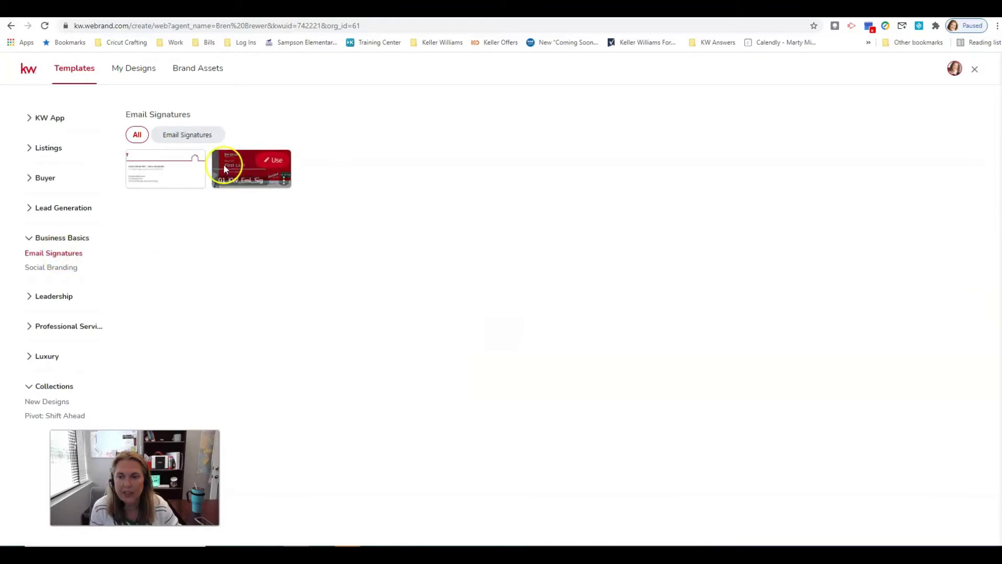
click(276, 161)
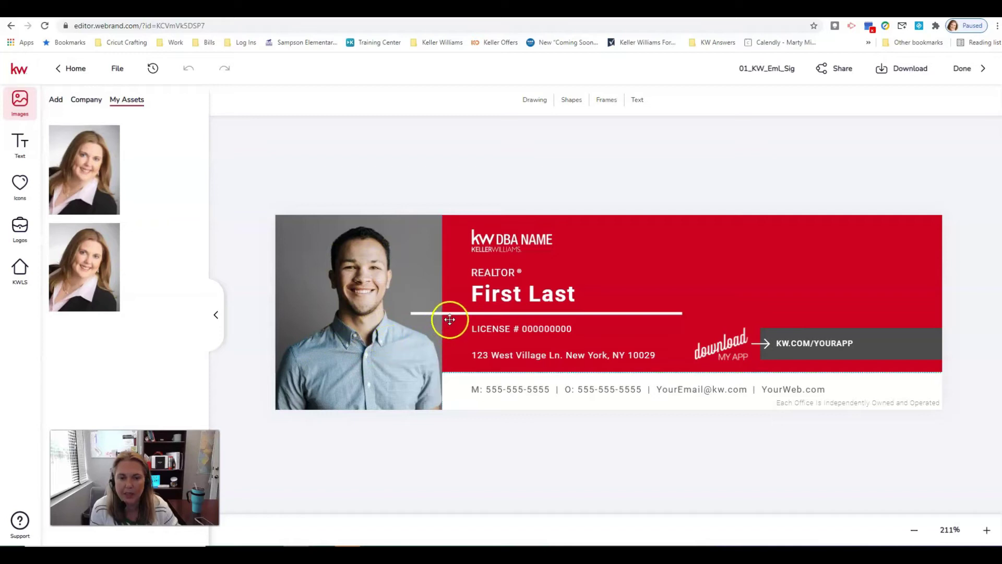
Nudge the white divider line right and replace the placeholder photo with the agent's headshot
click(450, 313)
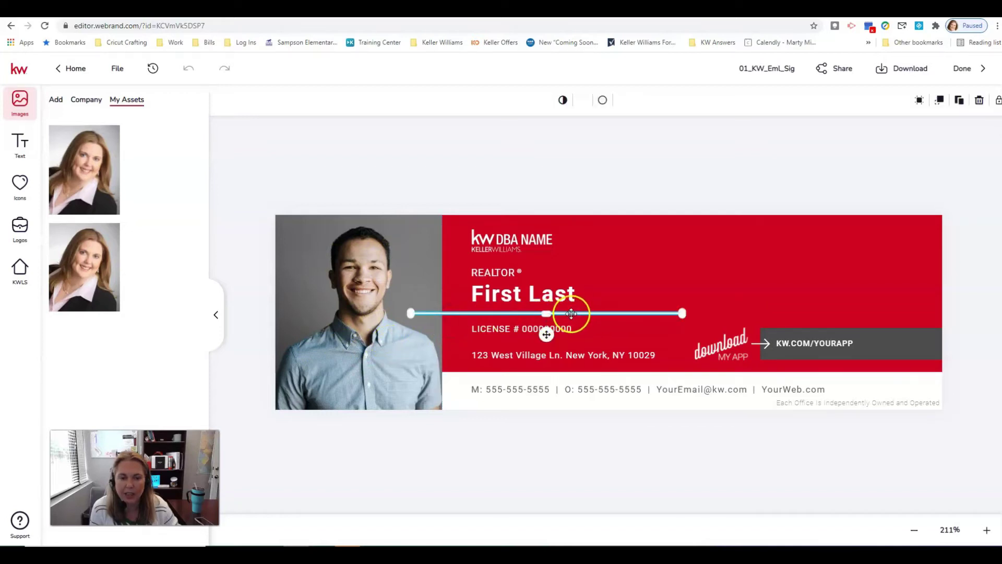
drag(571, 312, 602, 312)
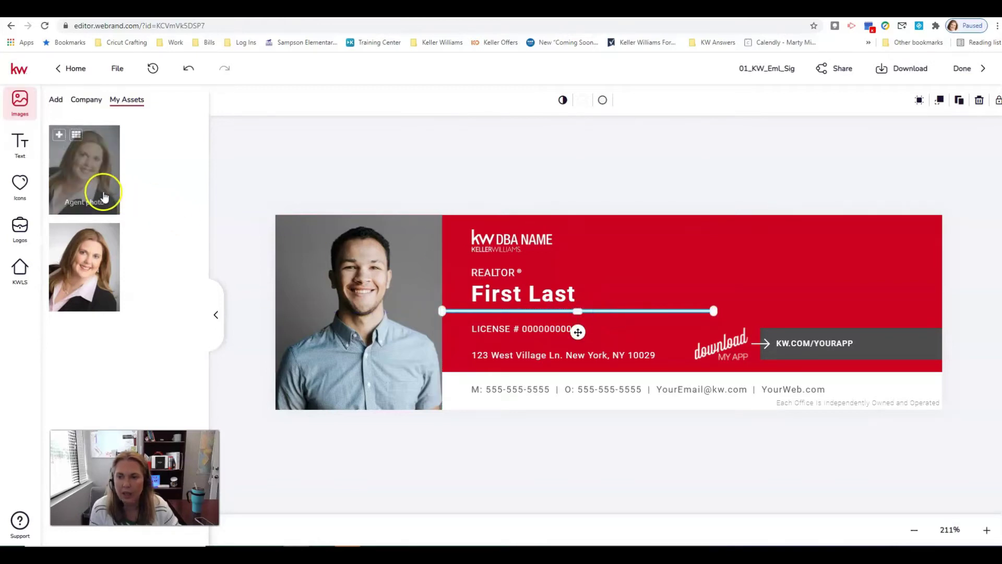
mouse_move(100, 253)
click(395, 293)
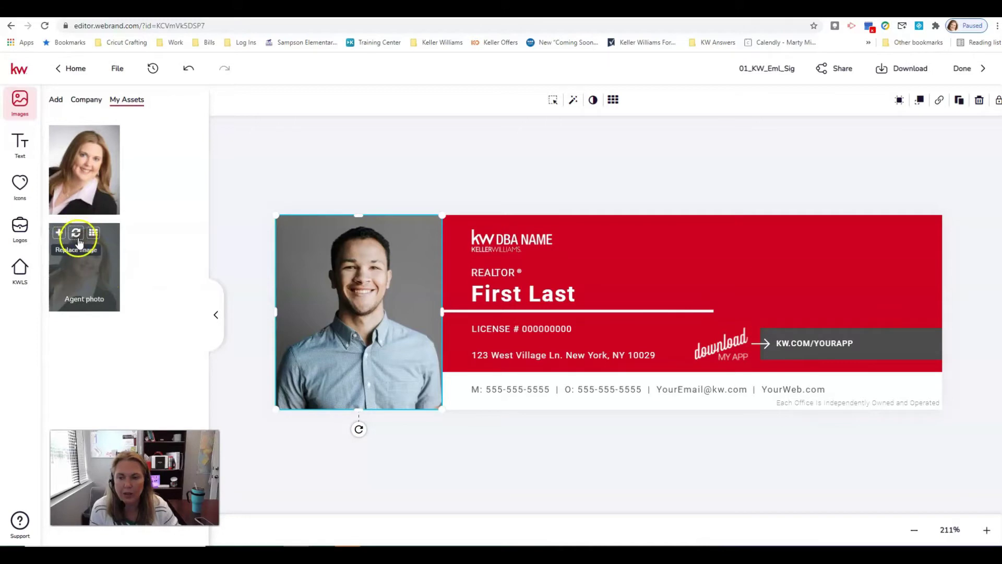
click(77, 236)
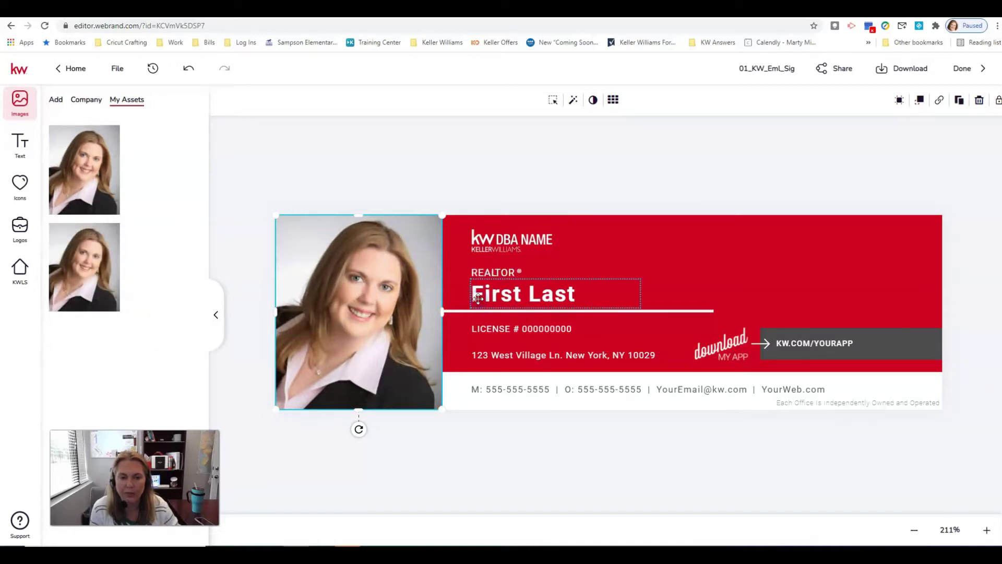
Replace the First Last placeholder with the agent's name and edit the LICENSE line, undoing an accidental tilt
double_click(478, 297)
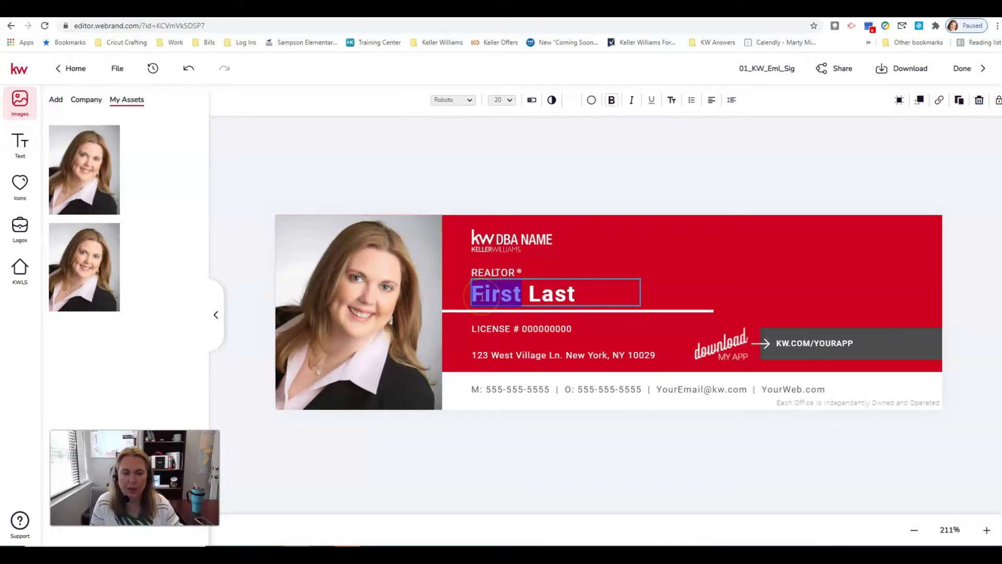
triple_click(493, 299)
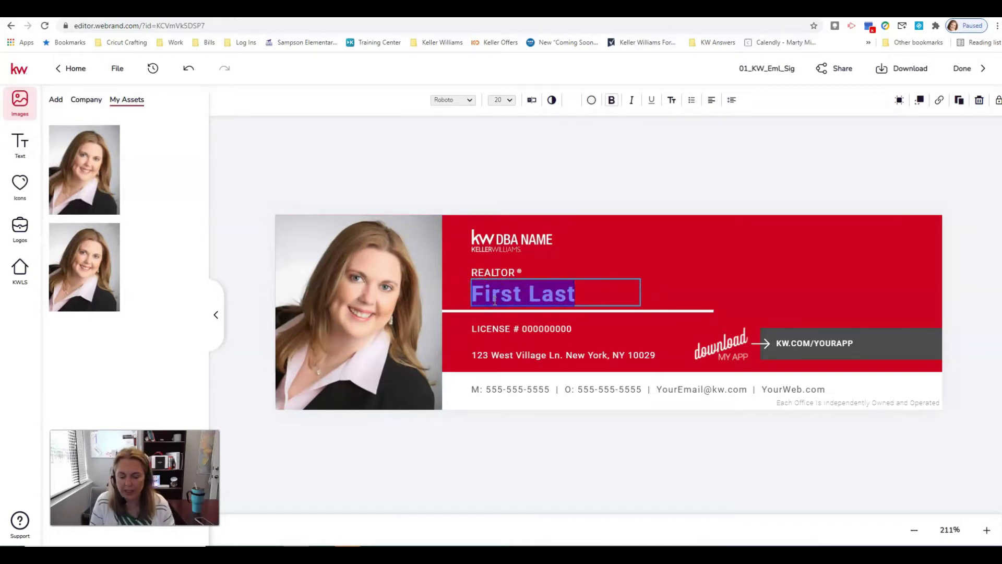
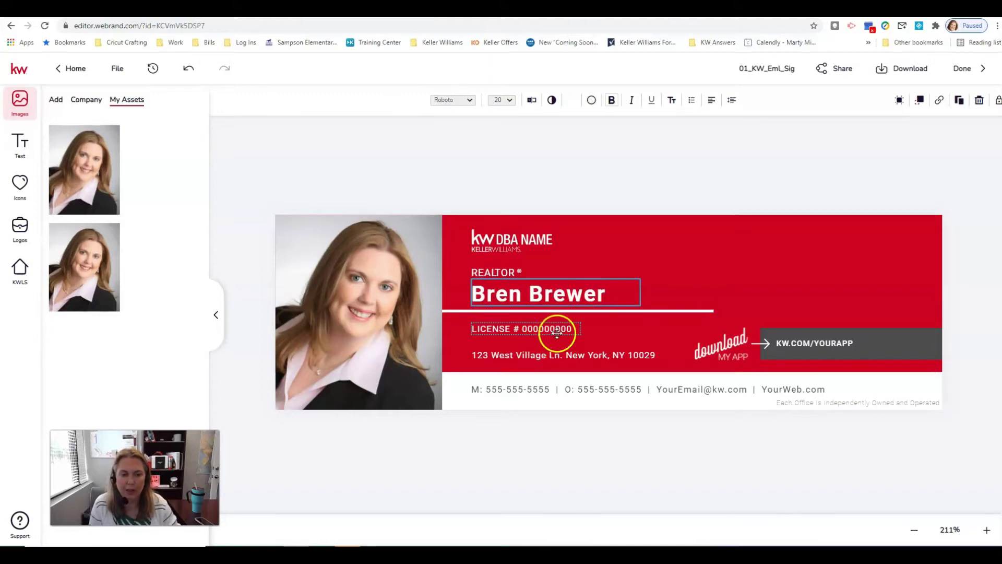
key(Escape)
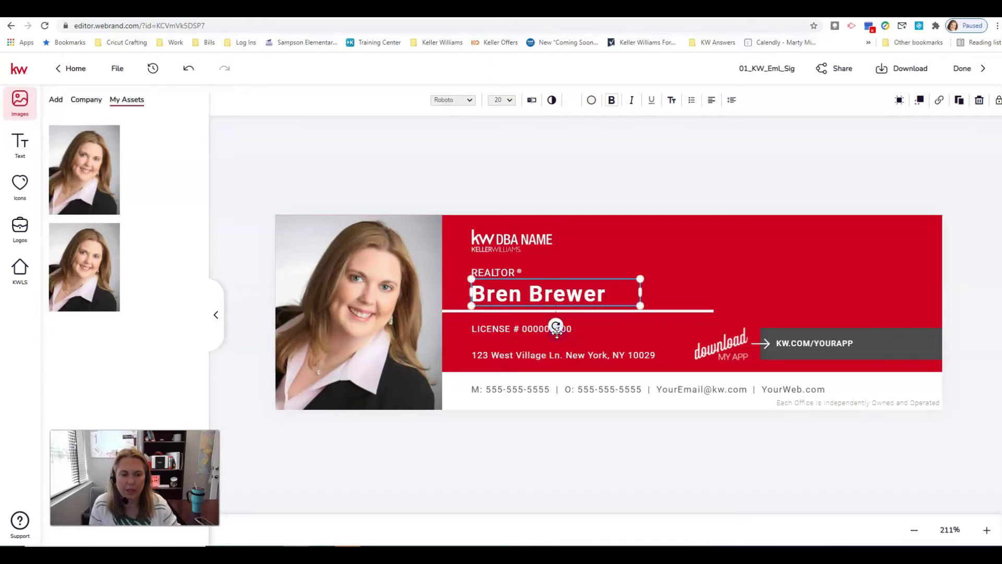
click(573, 330)
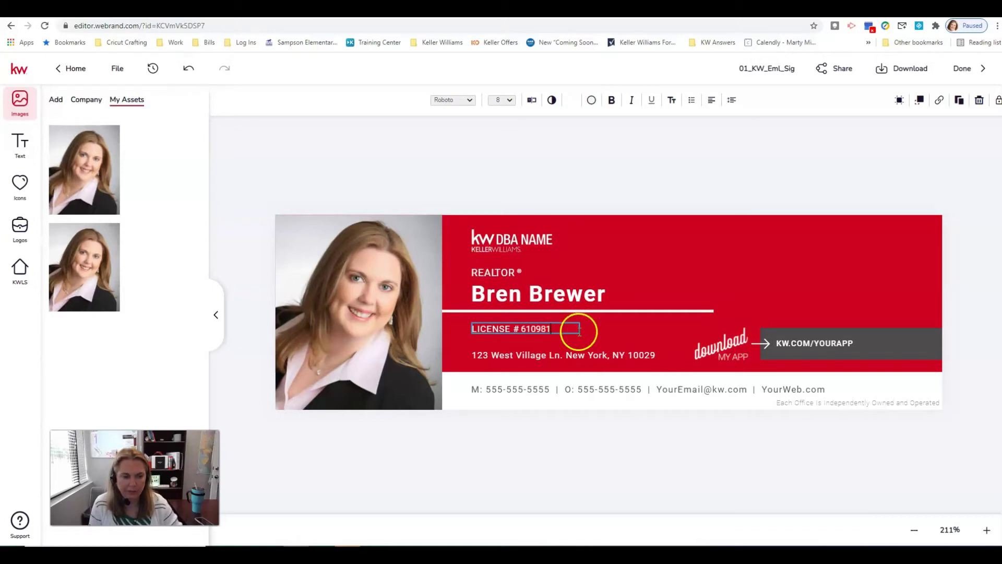
drag(530, 355, 530, 354)
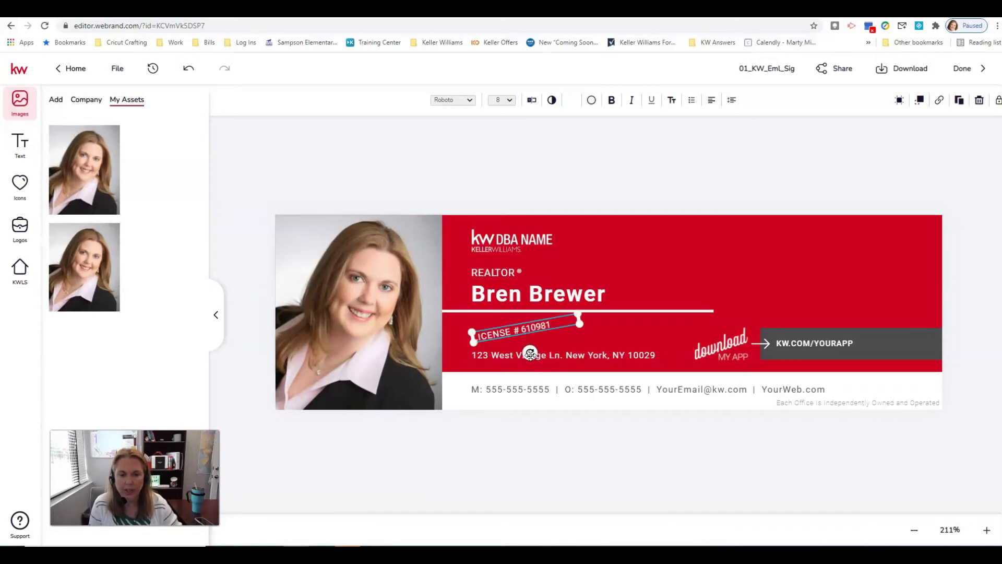
click(196, 77)
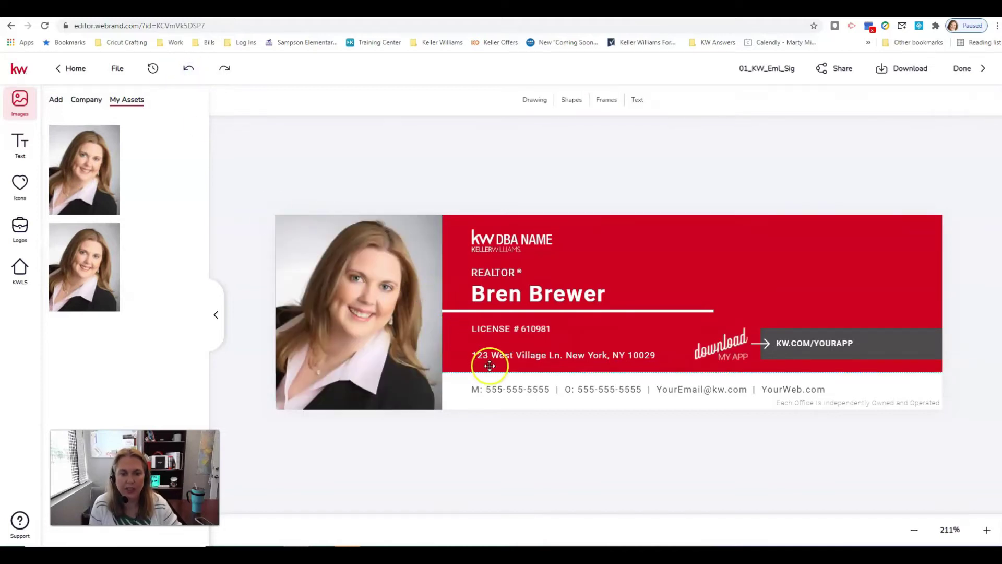
Overwrite the placeholder street address with the agent's office address
click(509, 354)
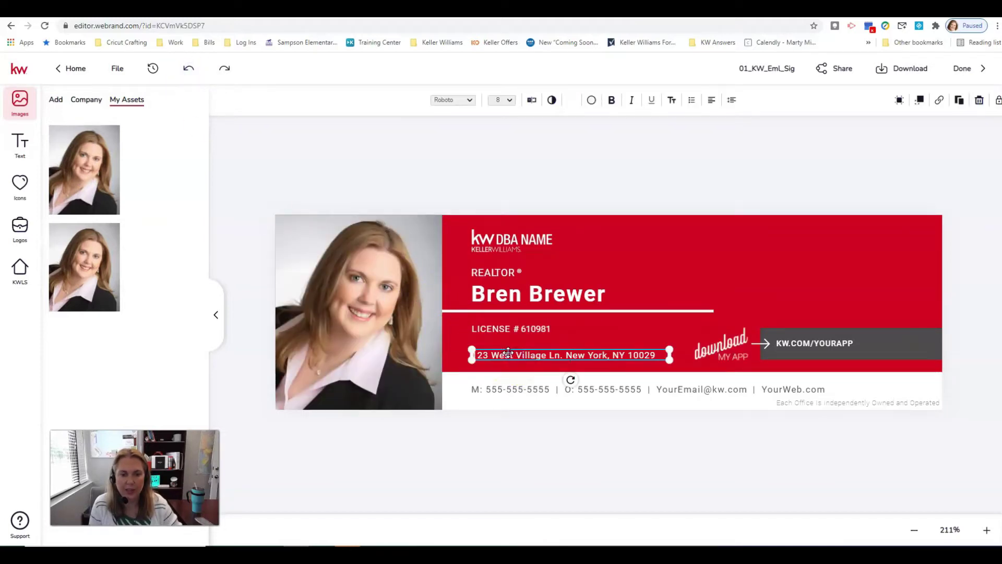
double_click(508, 353)
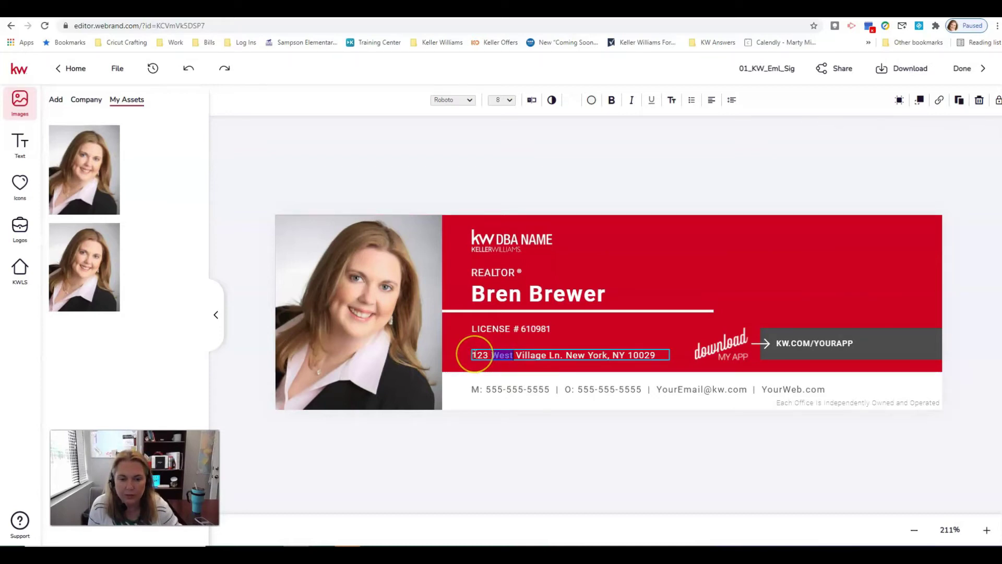
drag(475, 355, 648, 353)
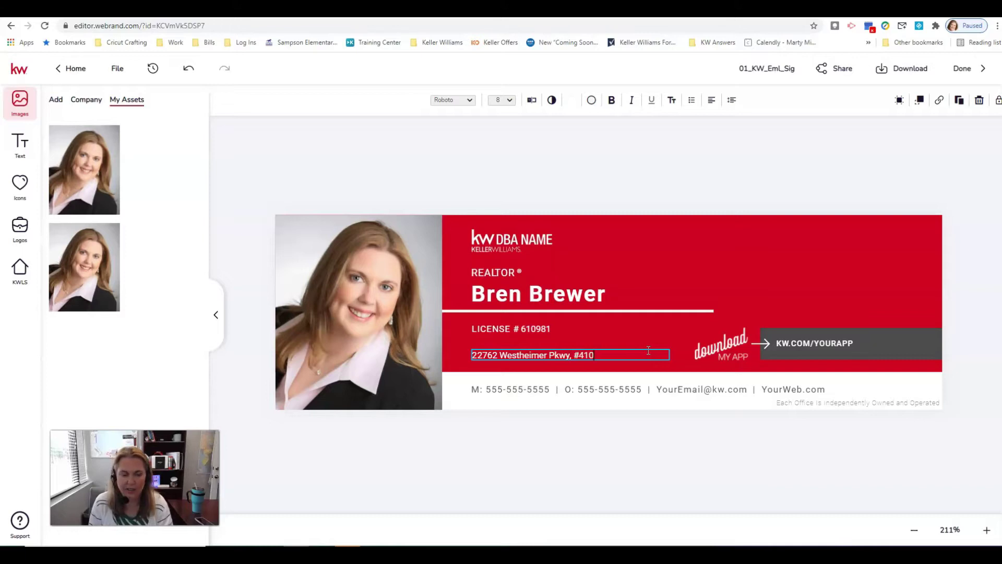
click(648, 350)
text(, Katy, Tx 77450)
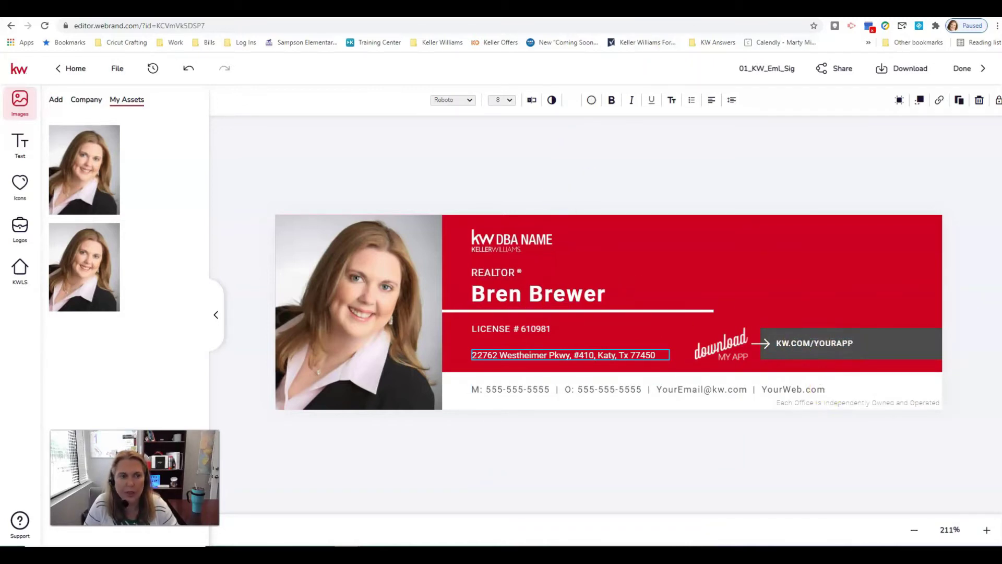
click(822, 10)
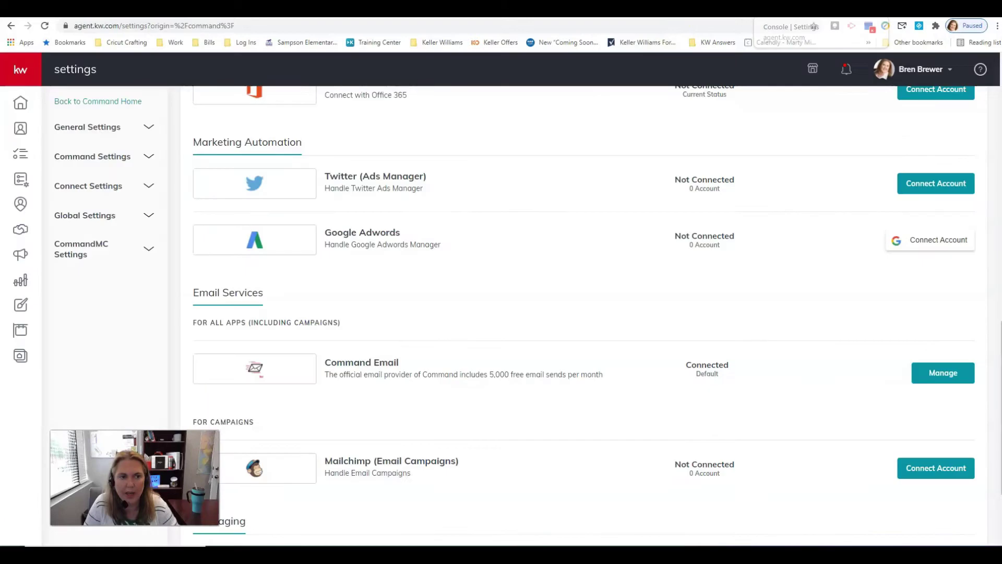
click(915, 73)
click(838, 261)
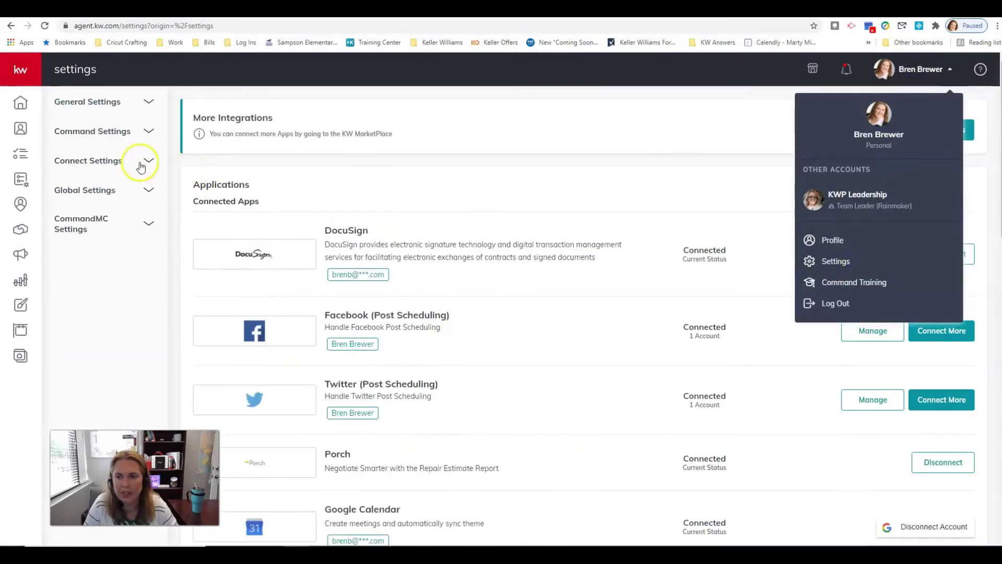
click(707, 68)
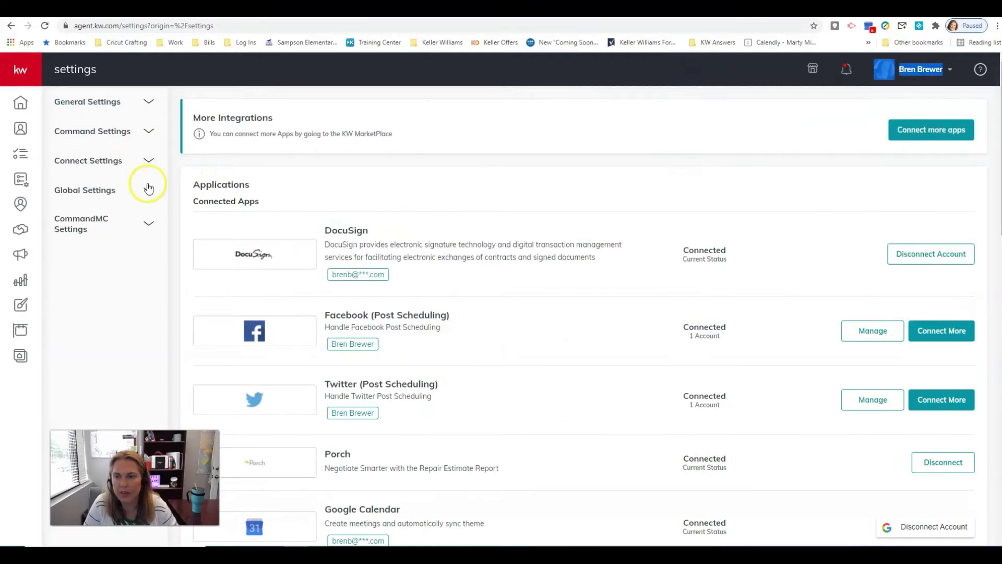
click(145, 156)
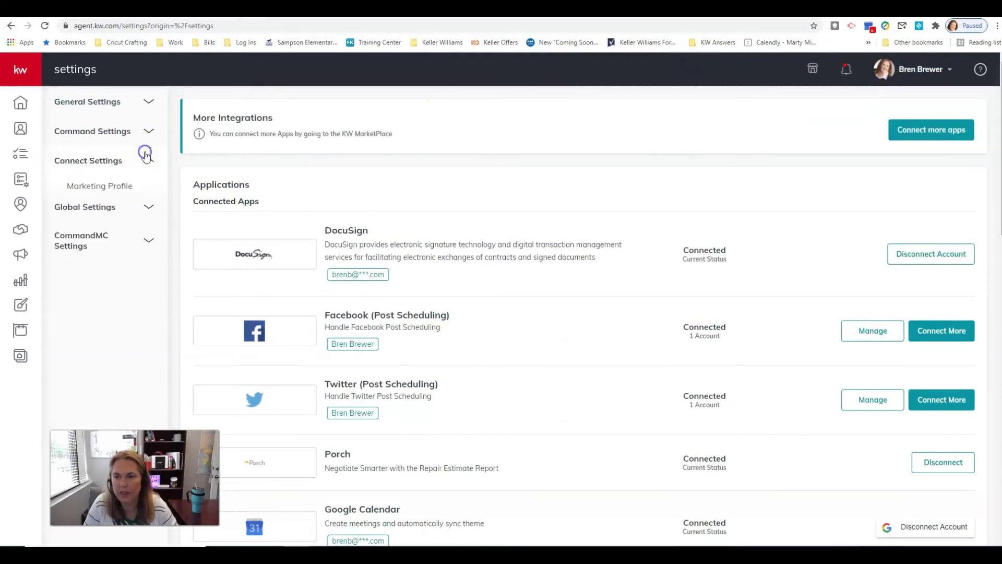
click(112, 187)
Select and copy the Your Branded KW App Link URL
scroll(607, 306, down, 8)
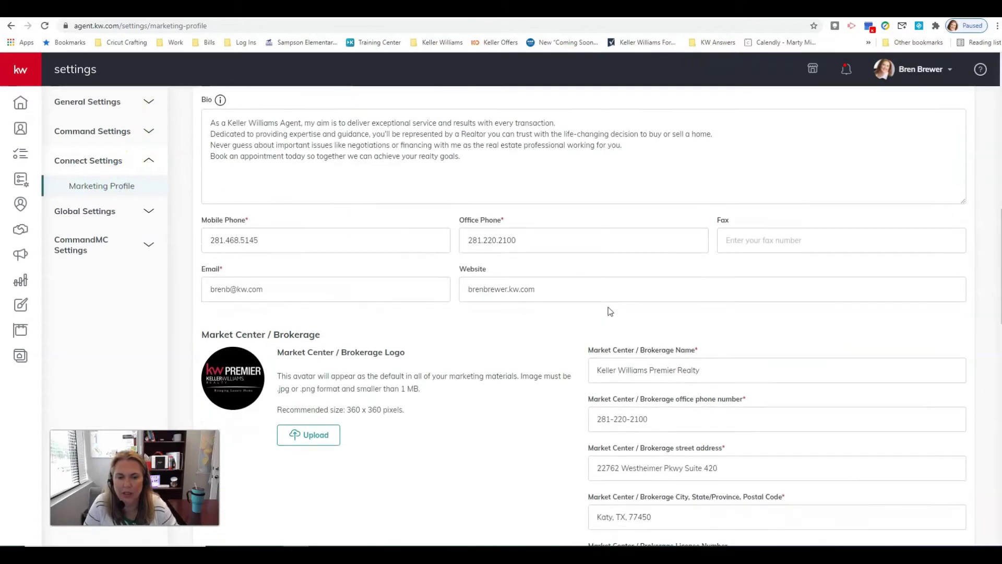
scroll(608, 308, down, 15)
click(271, 455)
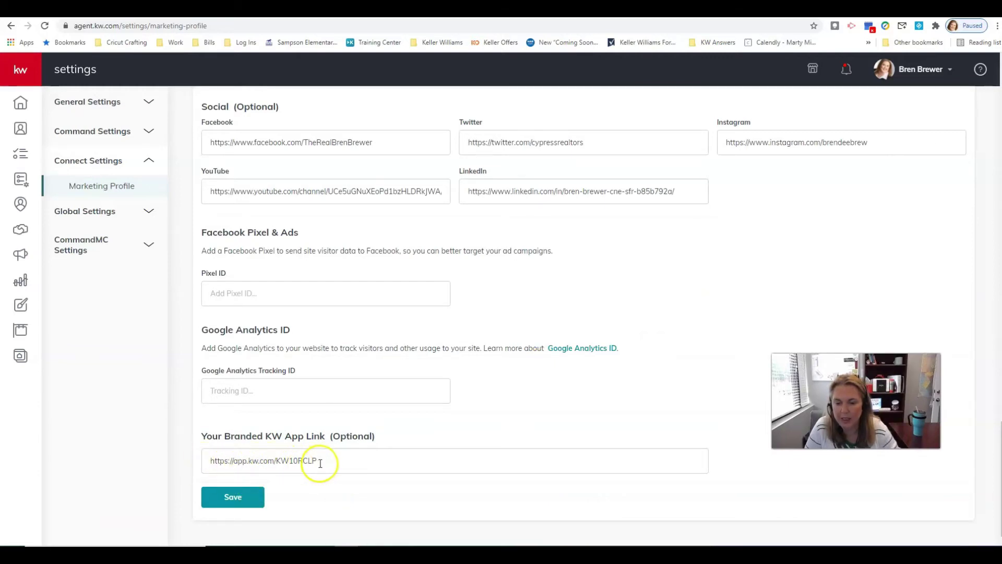
drag(317, 461, 208, 463)
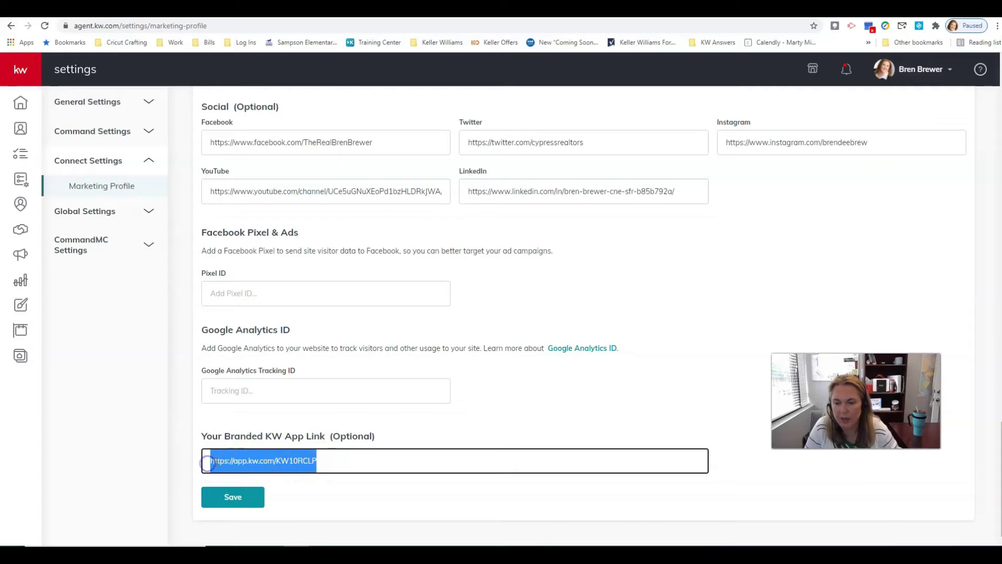
right_click(208, 462)
click(256, 325)
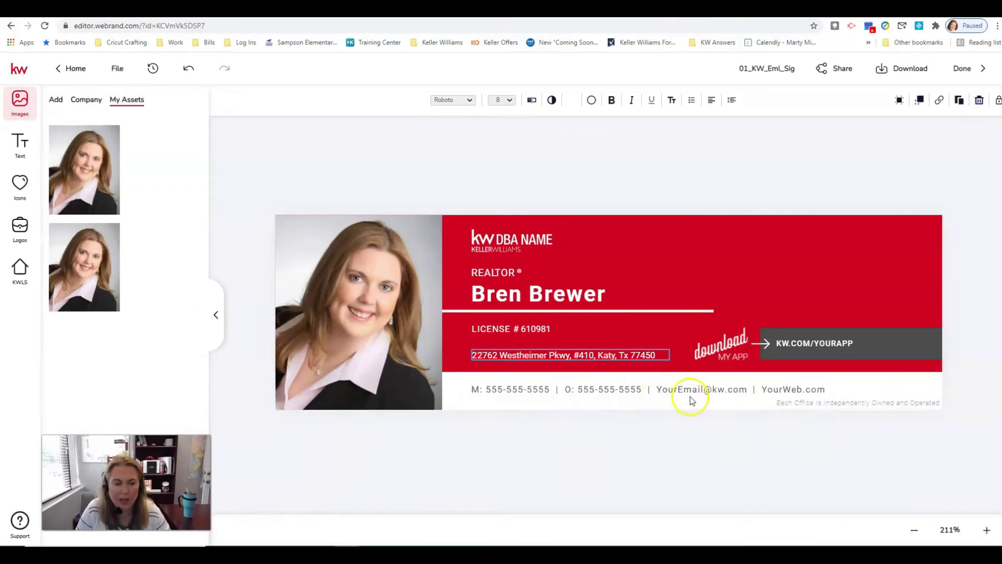
Copy just the app code from the end of the branded link in the settings tab
click(859, 343)
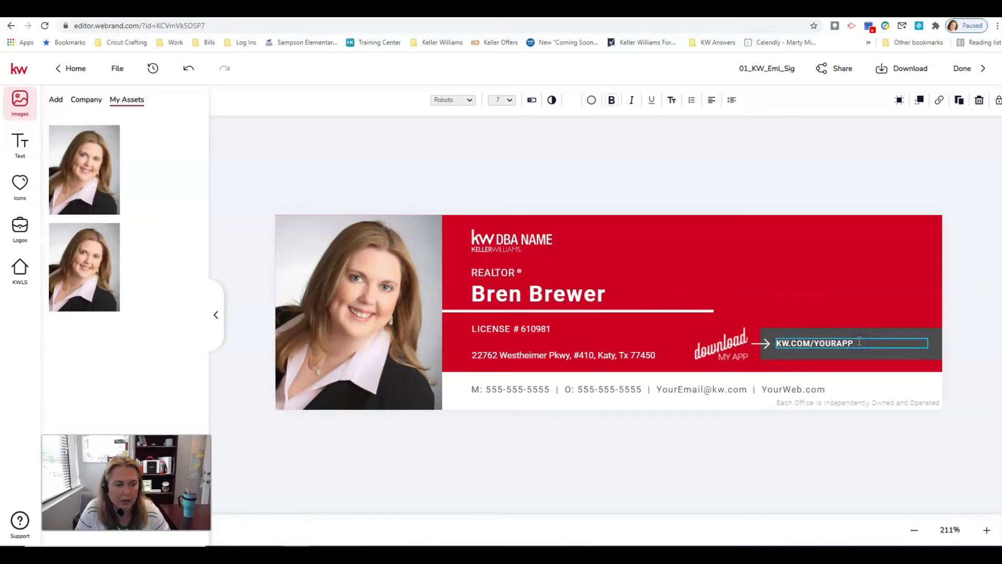
double_click(813, 344)
key(ctrl+Tab)
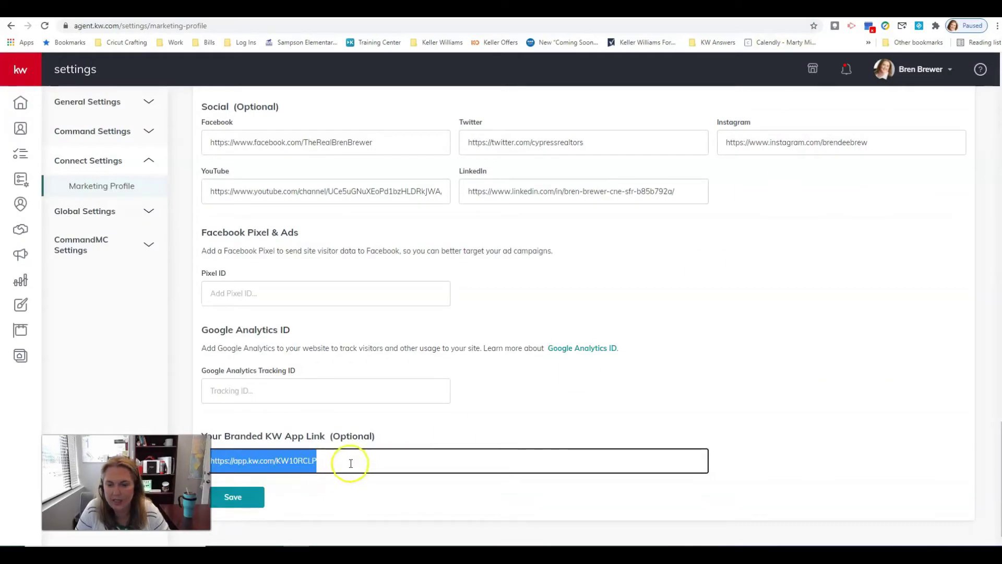
click(352, 462)
drag(277, 462, 333, 459)
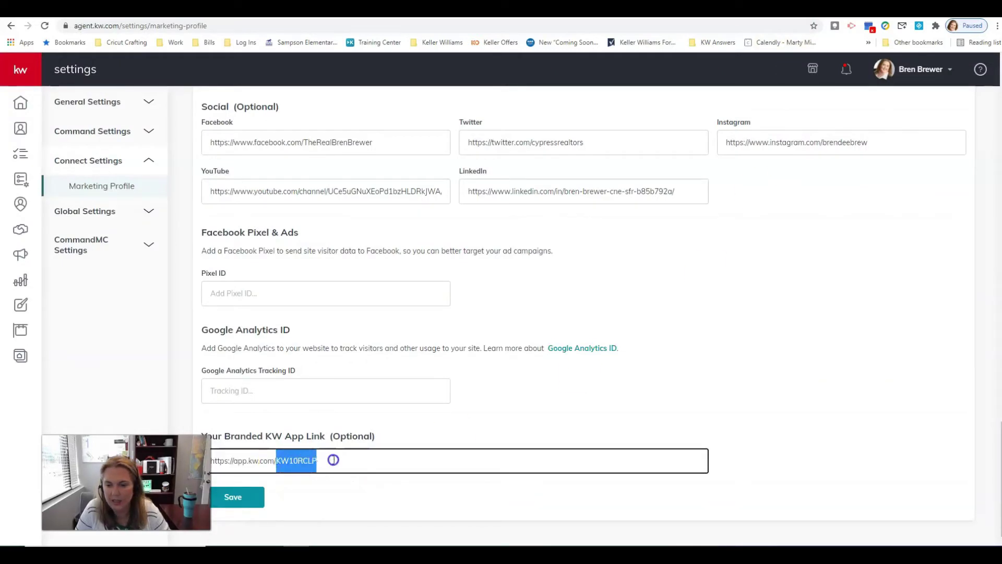
right_click(313, 459)
click(337, 324)
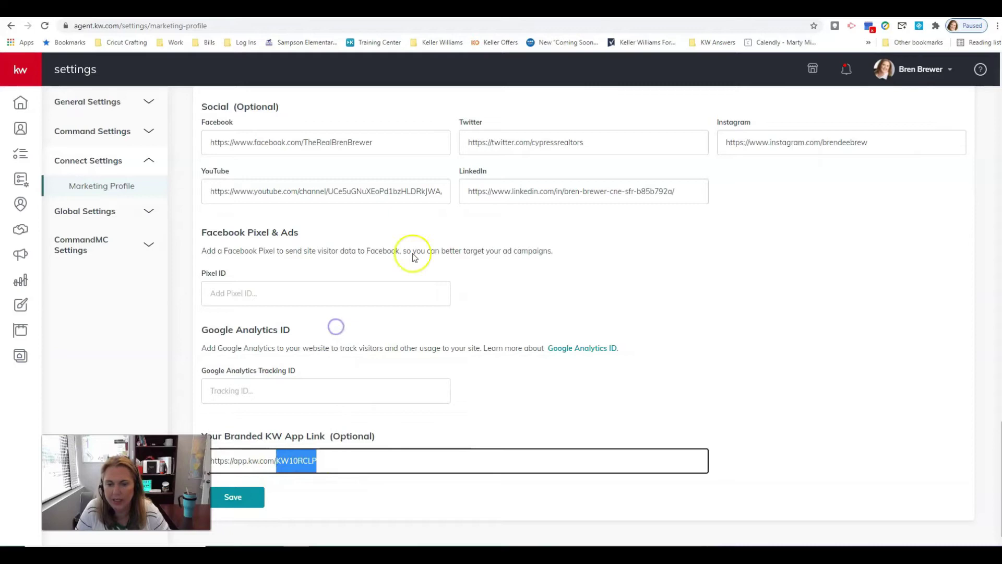
key(ctrl+Tab)
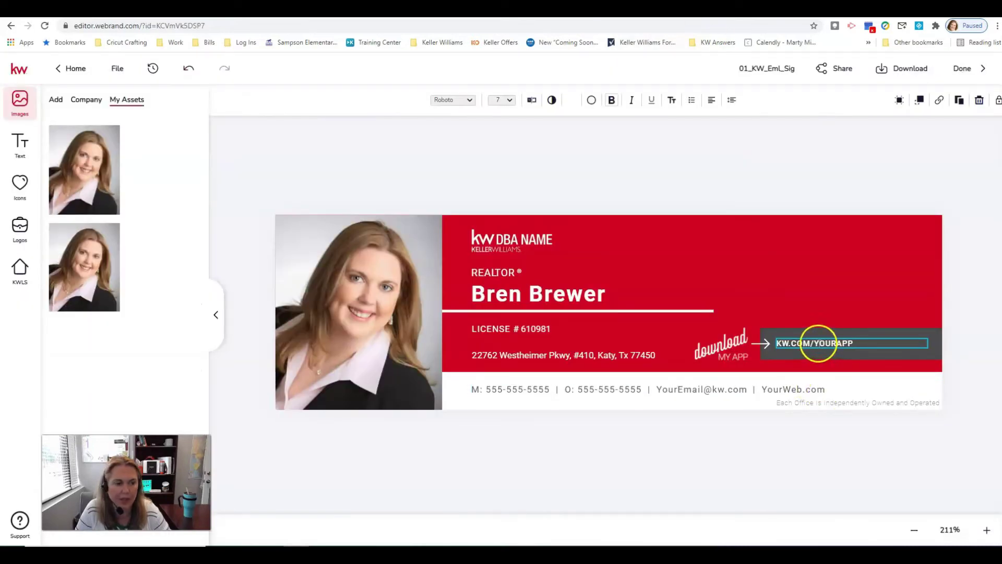
Paste the copied app code over YOURAPP in the KW.COM/YOURAPP link text
click(859, 343)
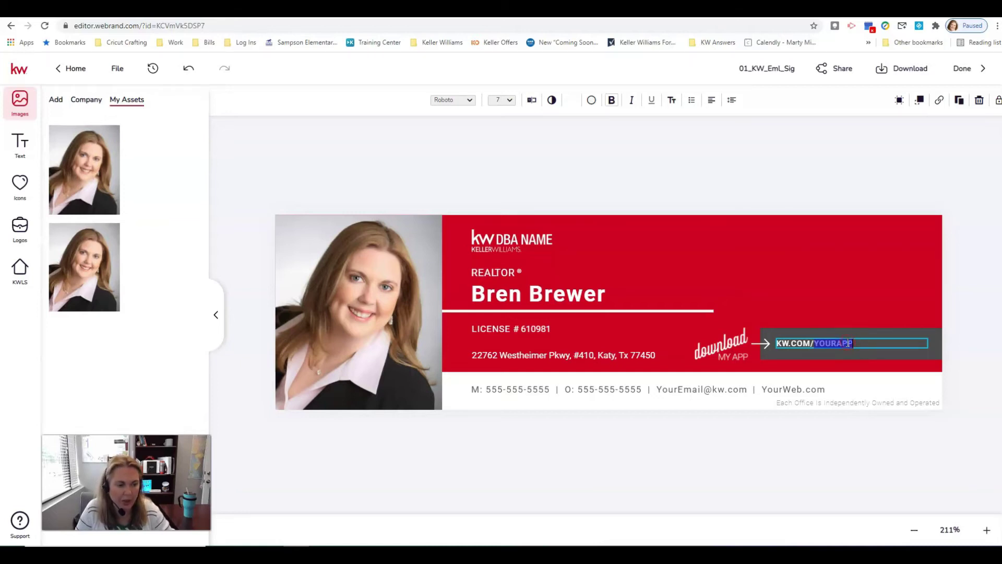
right_click(848, 343)
click(864, 400)
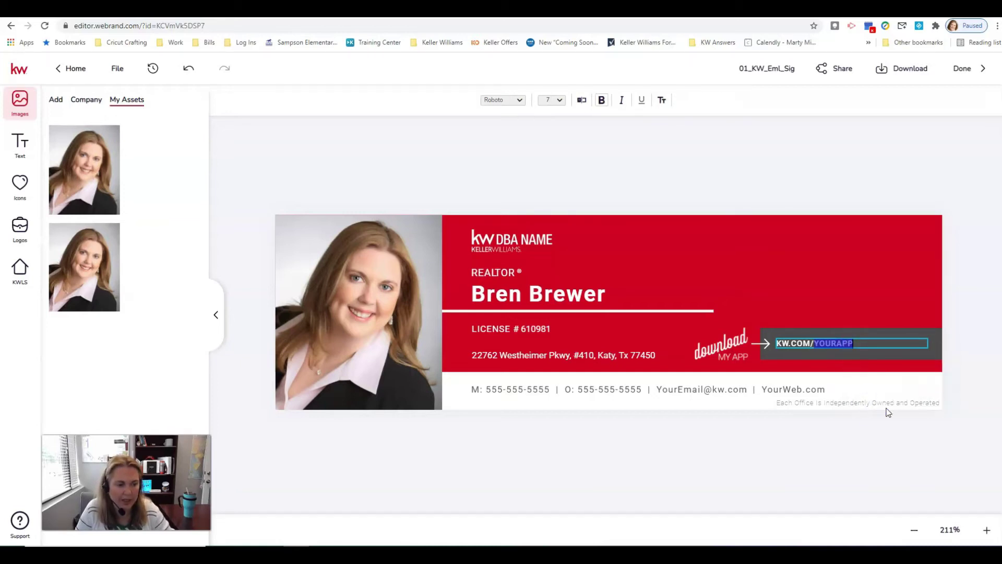
right_click(840, 343)
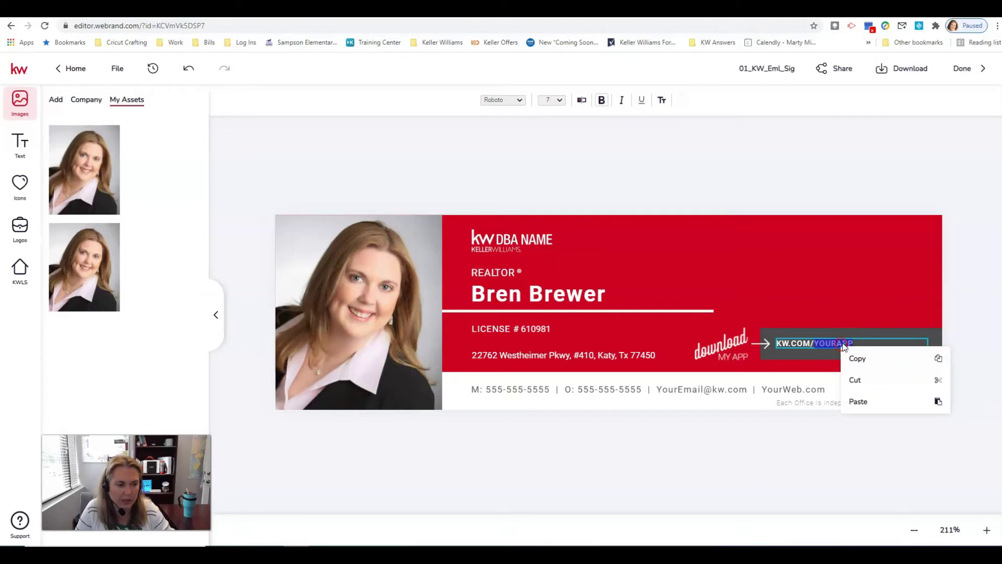
click(858, 400)
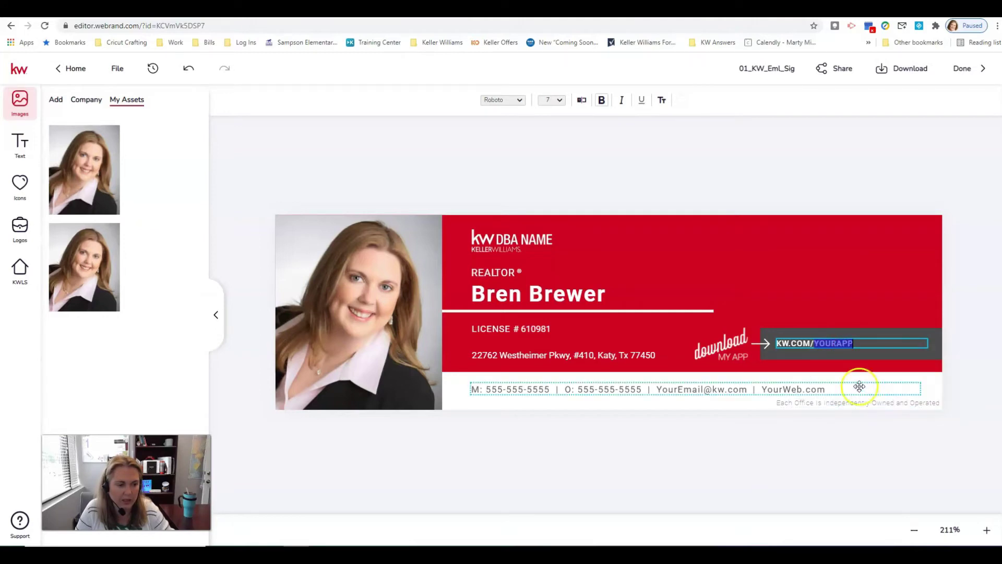
click(861, 341)
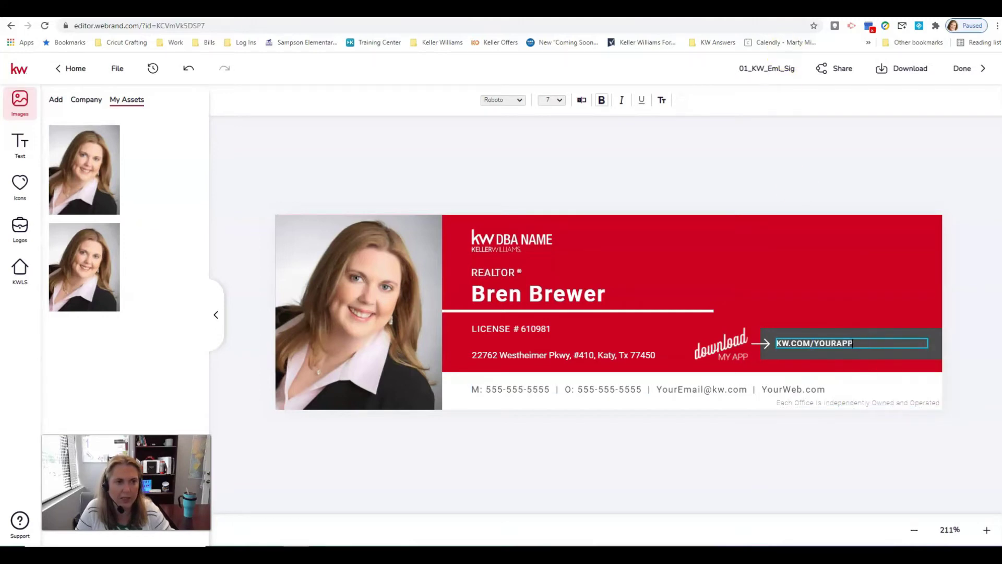
Compare the signature link against the branded app link in the settings tab
key(ctrl+Tab)
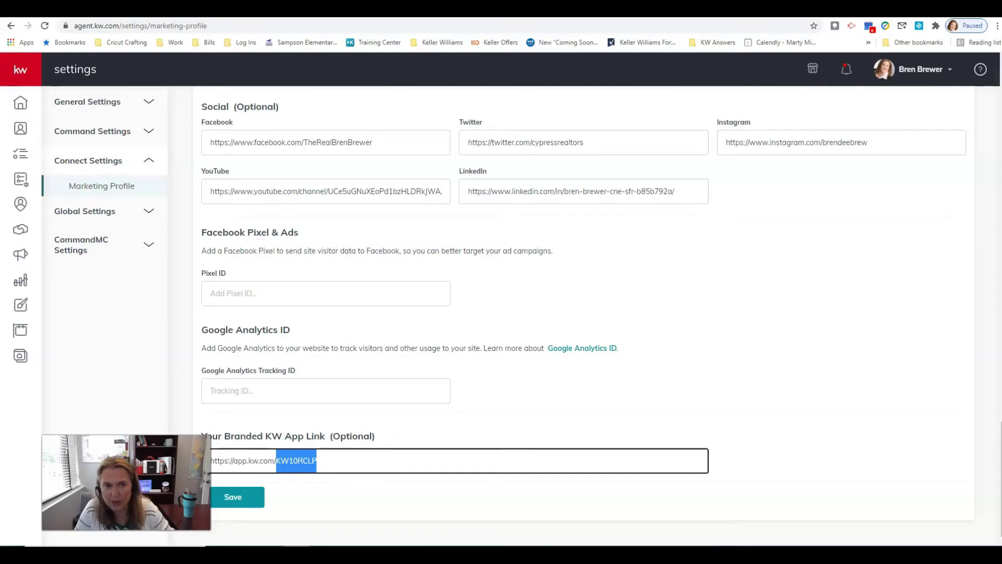
key(ctrl+shift+Tab)
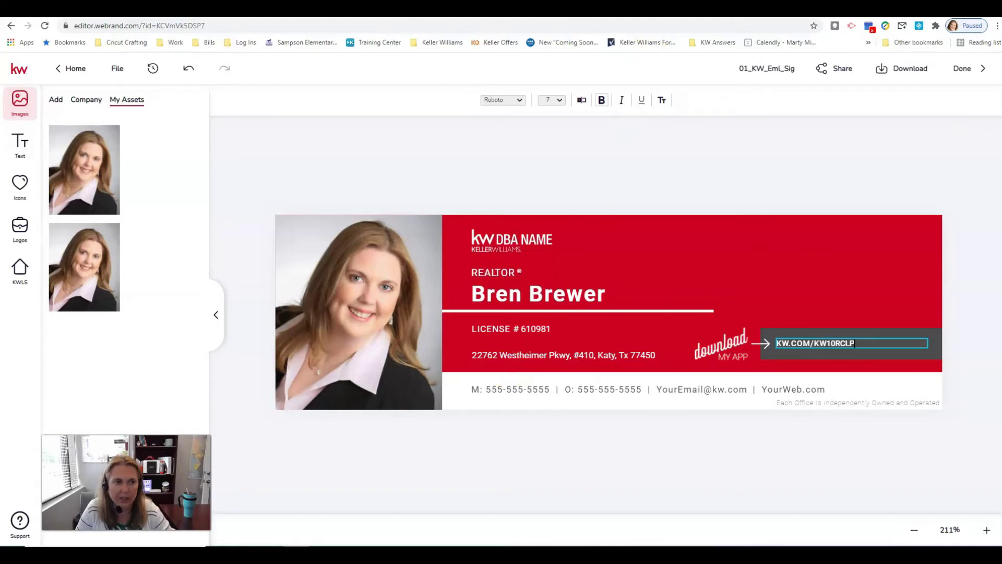
key(ctrl+Tab)
scroll(700, 281, up, 15)
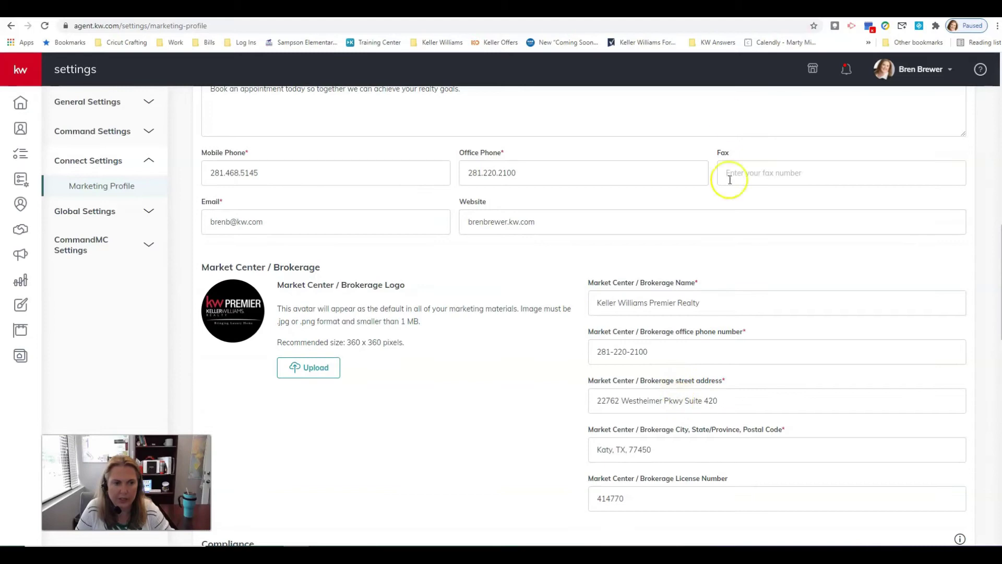
key(ctrl+shift+Tab)
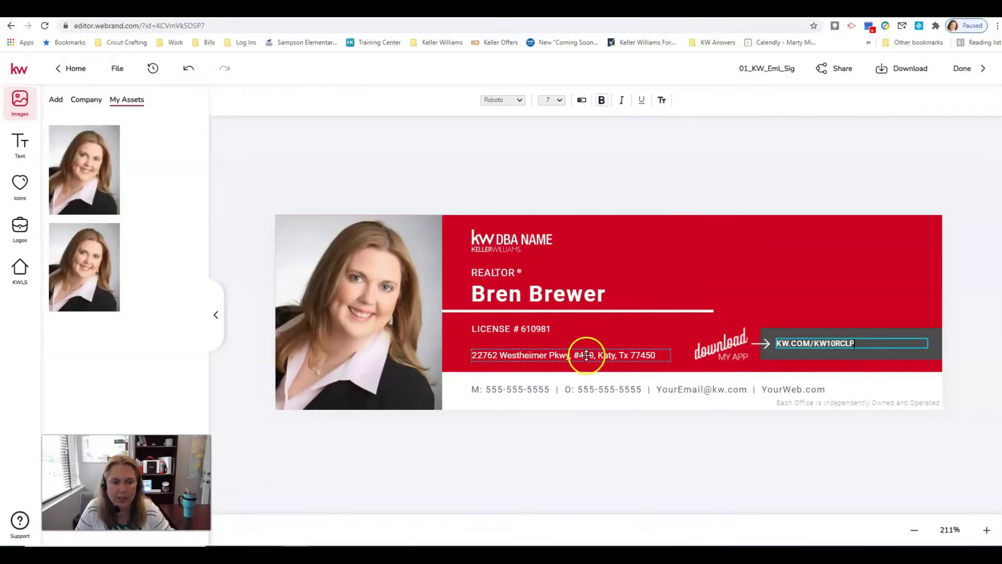
Change the suite number from 410 to Suite 420 and widen the address box to one line
double_click(589, 355)
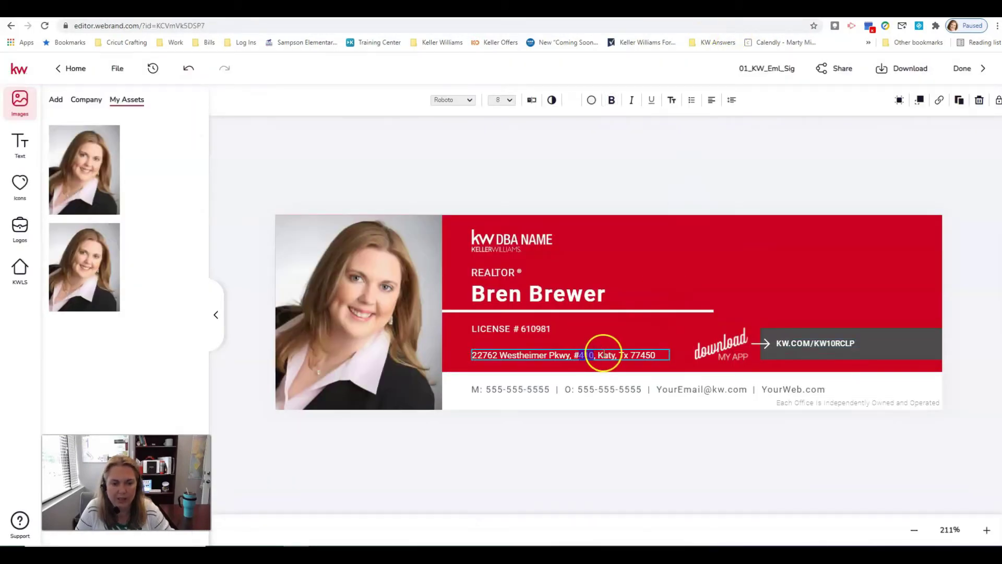
text(420)
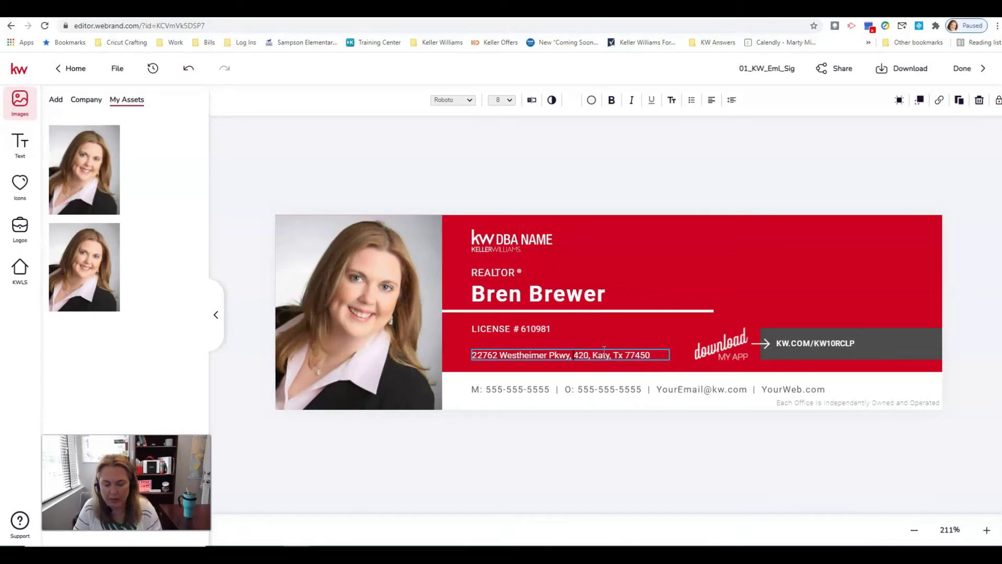
text(uite)
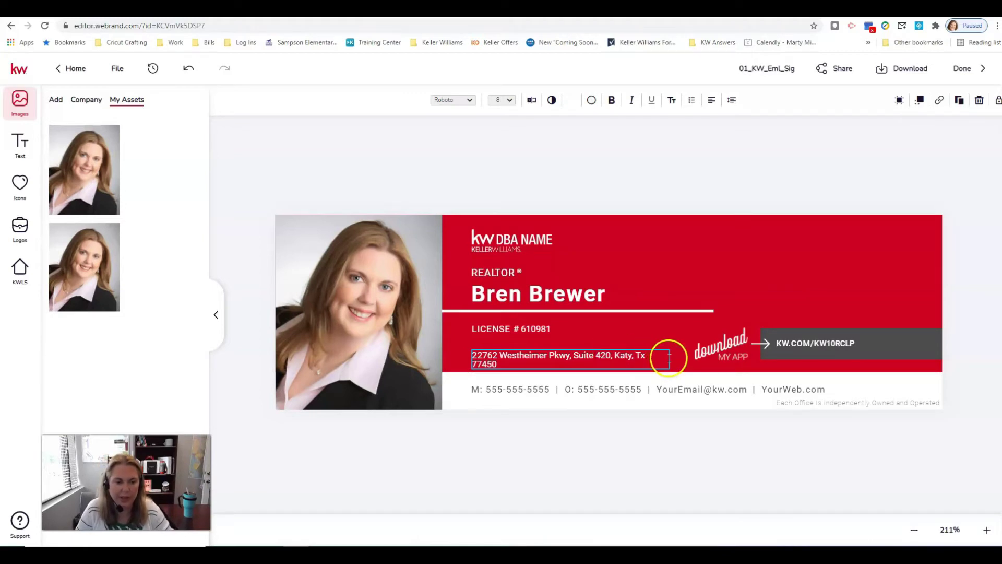
click(660, 327)
click(651, 353)
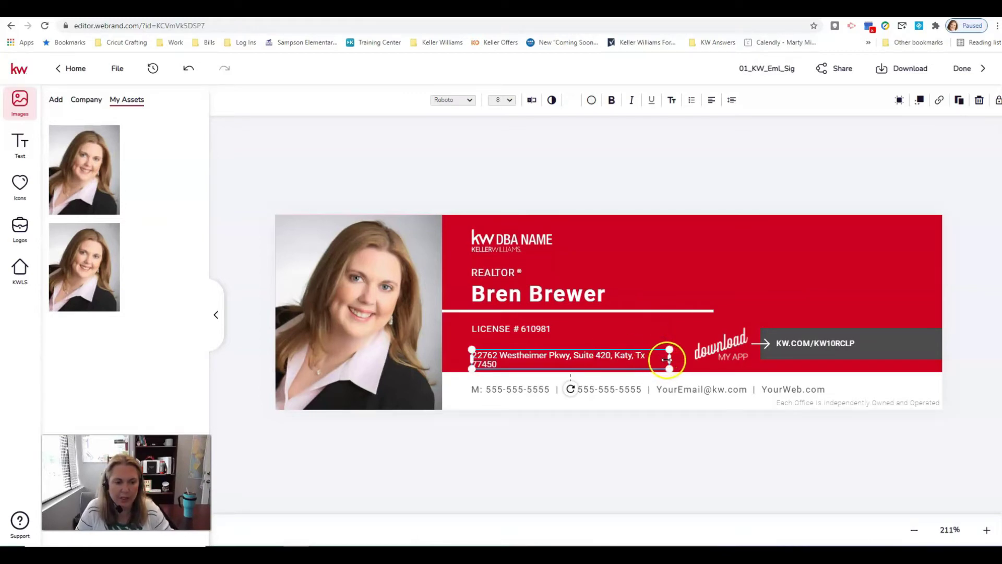
drag(667, 359, 676, 359)
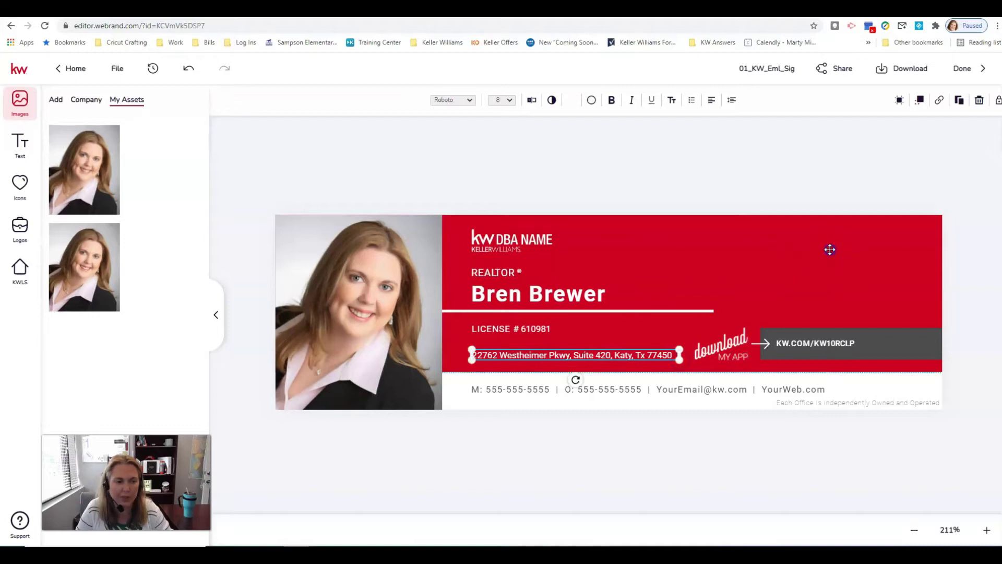
click(826, 267)
Swap the DBA NAME logo for the Secondary logo and move it to the banner's upper right
click(517, 241)
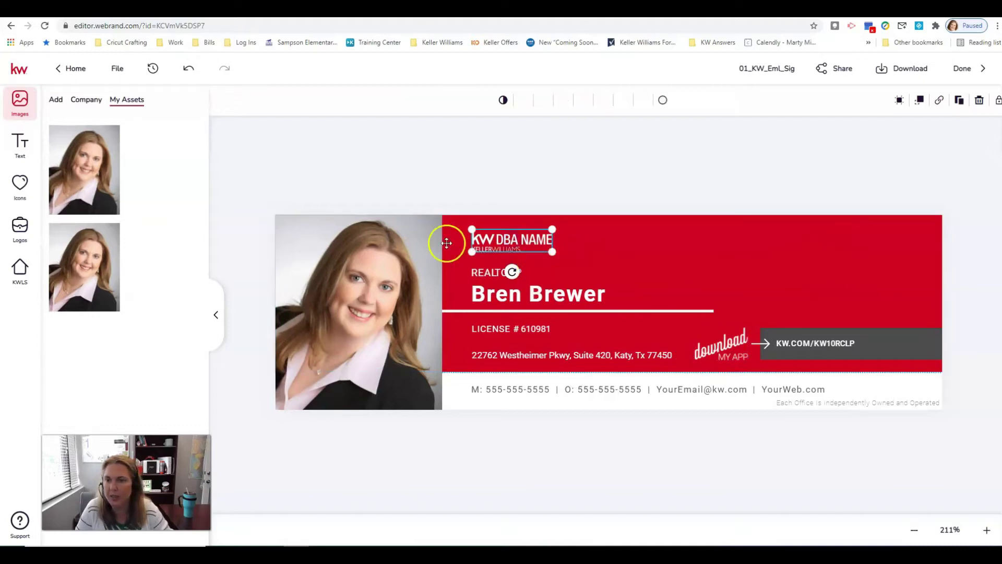
mouse_move(155, 167)
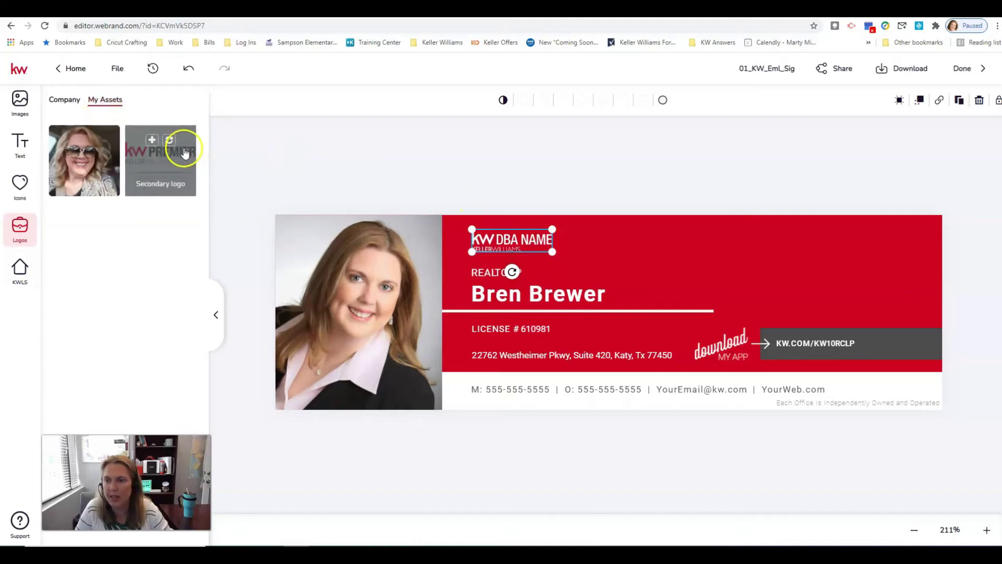
click(170, 140)
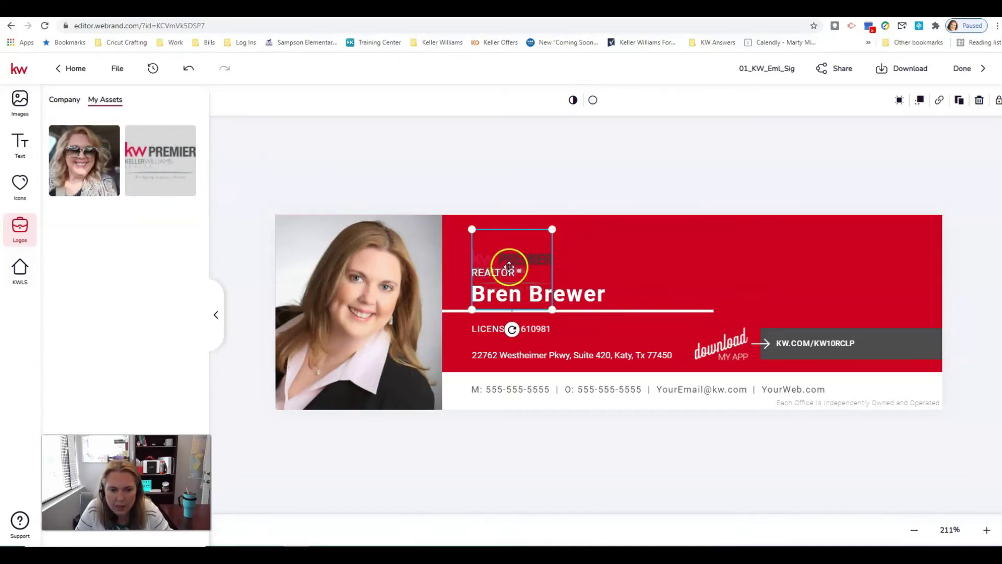
drag(509, 267, 895, 251)
Add the large KW Premier image from the Images library onto the banner
click(65, 100)
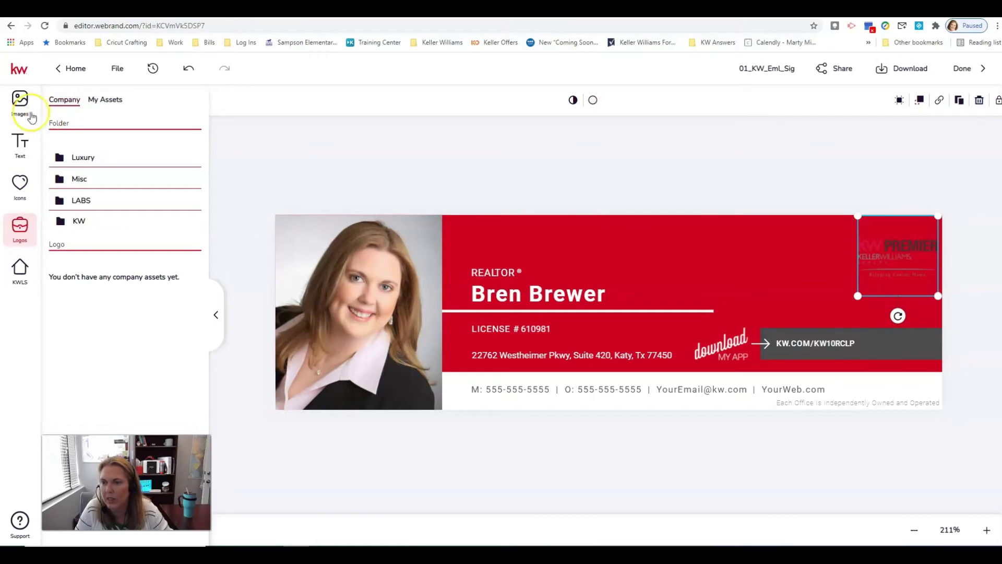
click(25, 106)
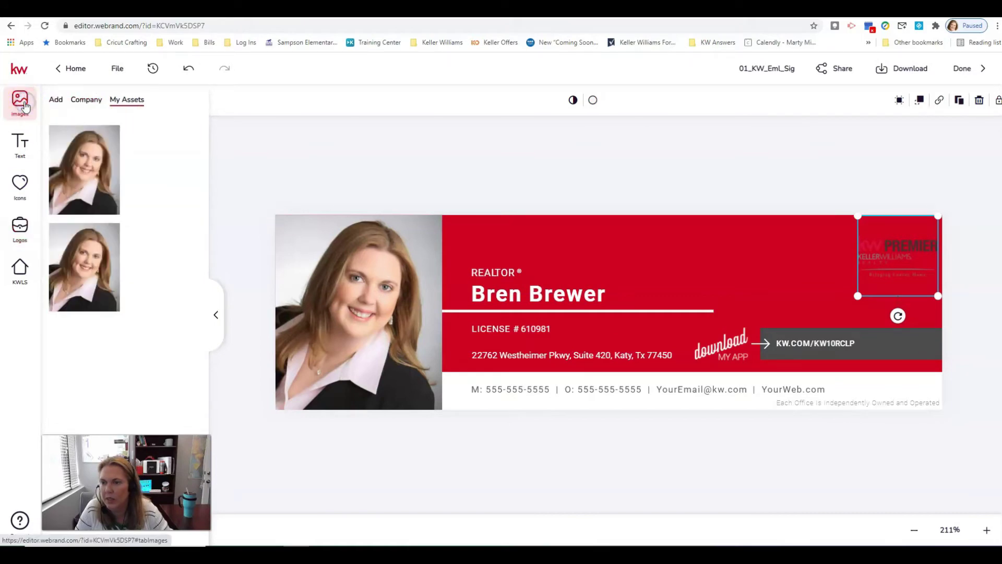
click(57, 99)
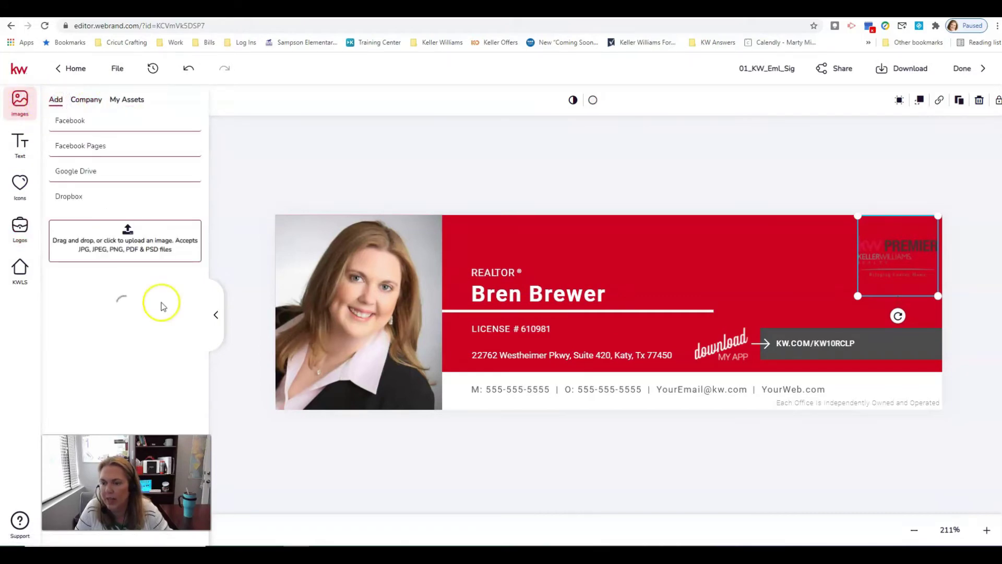
mouse_move(139, 336)
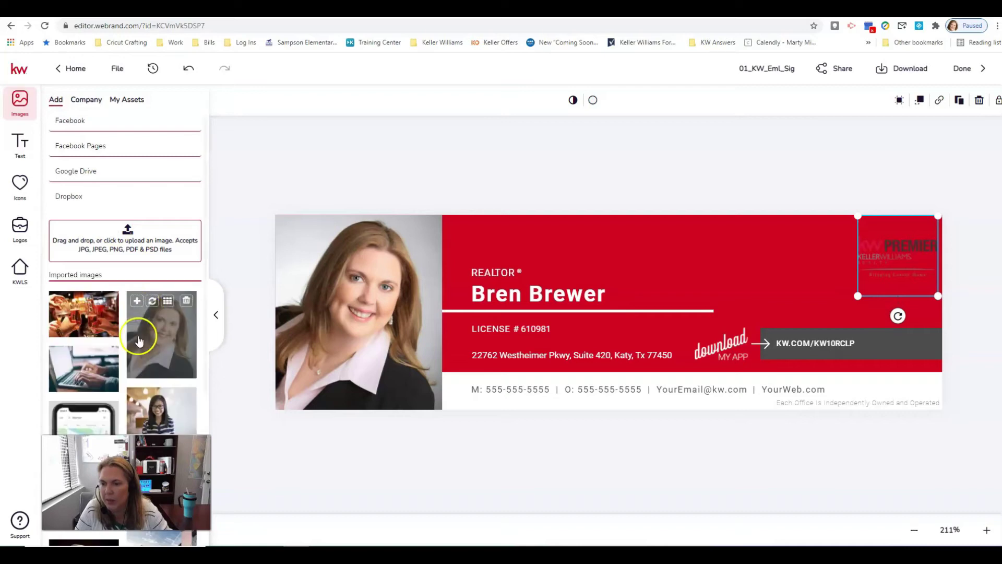
scroll(139, 337, down, 6)
mouse_move(163, 285)
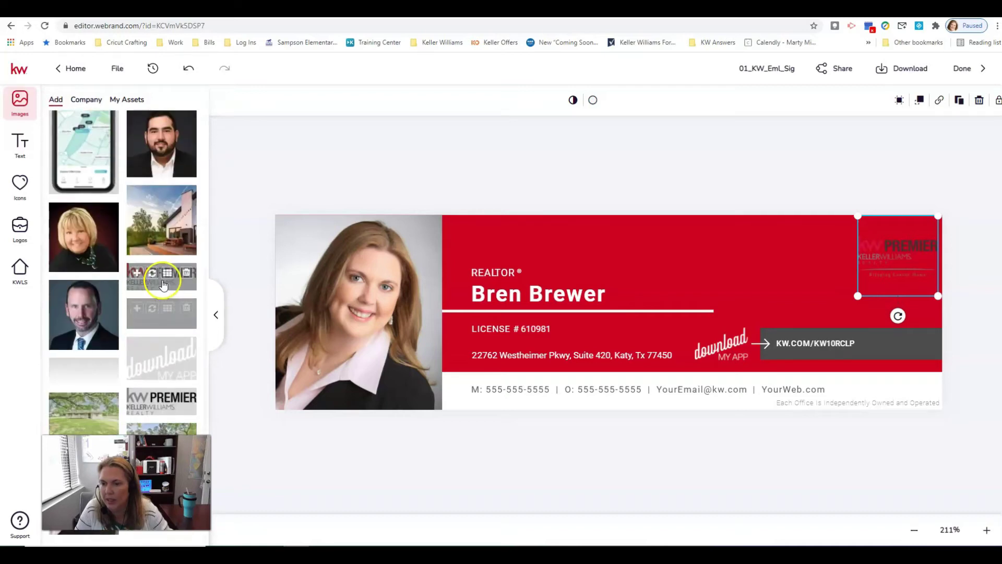
scroll(157, 290, down, 2)
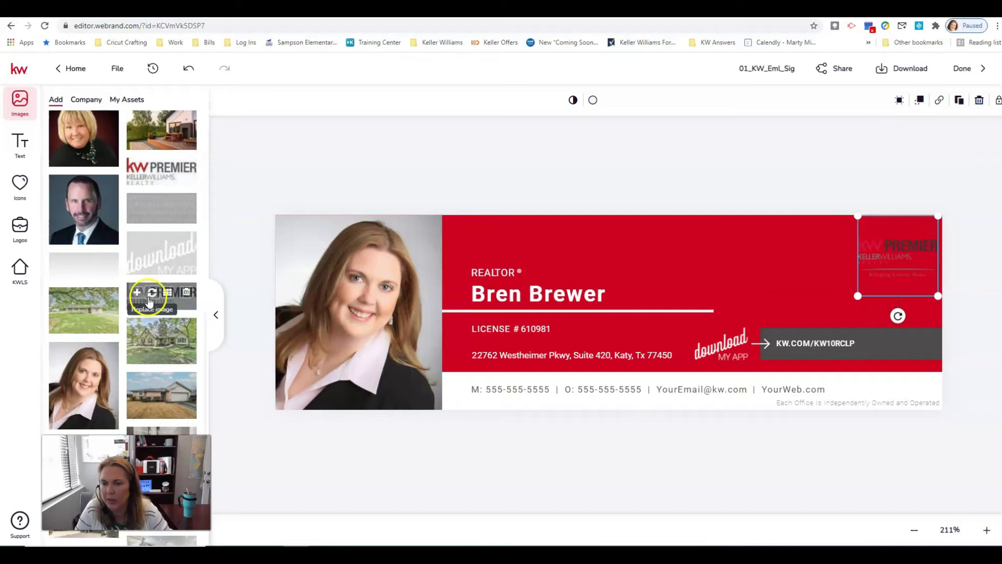
click(150, 294)
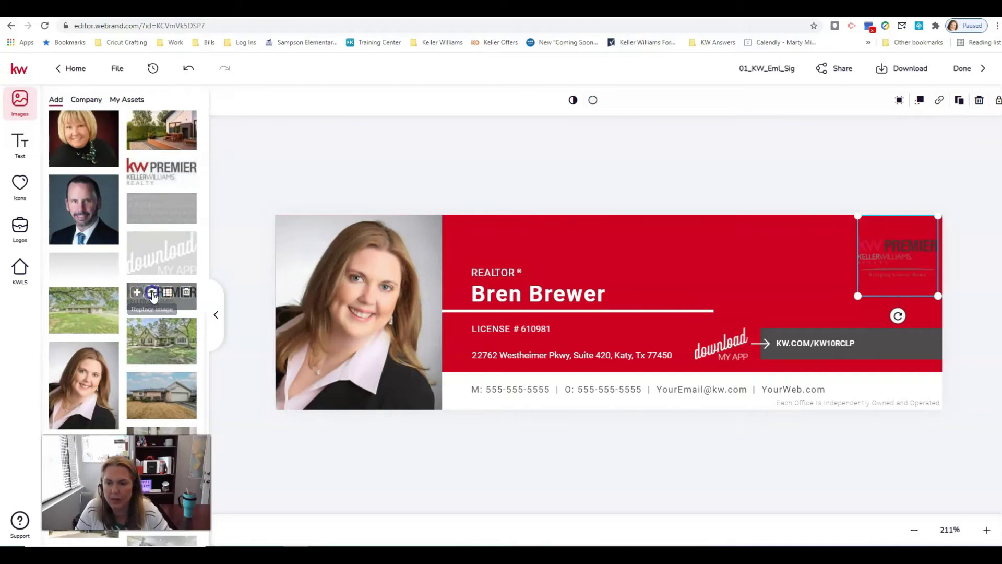
click(158, 303)
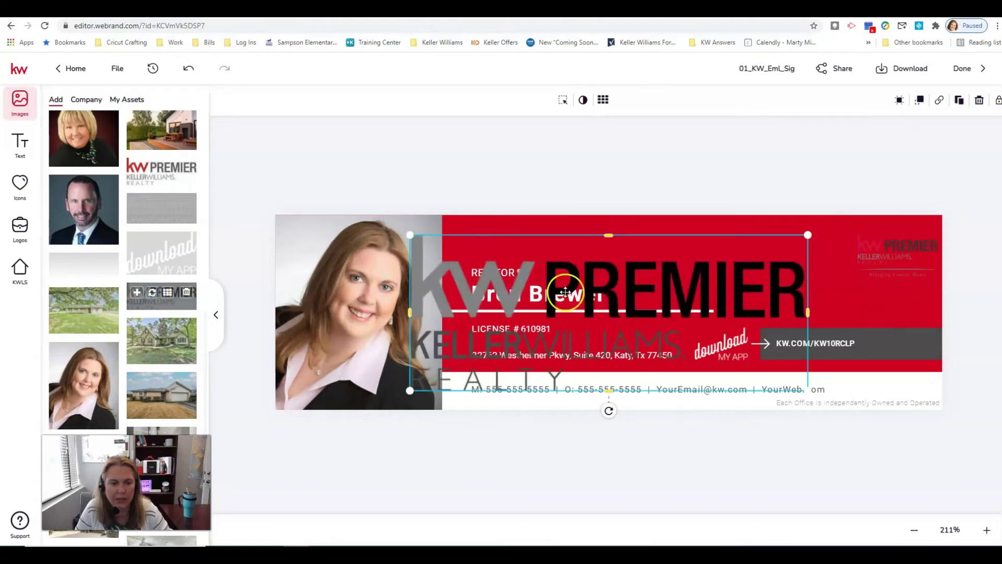
Delete the small KW Premier logo, then shrink the large one and place it top right
click(876, 247)
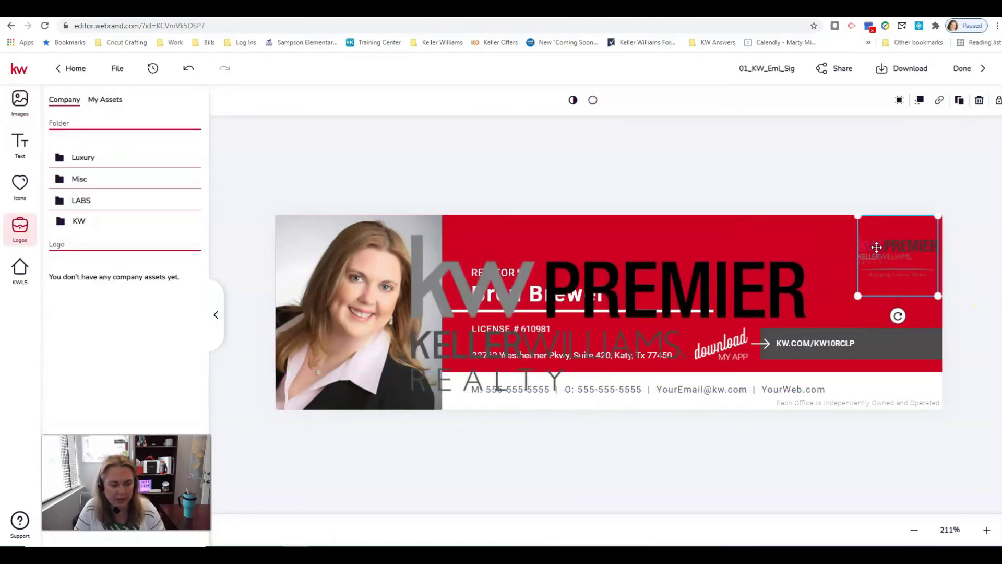
key(Delete)
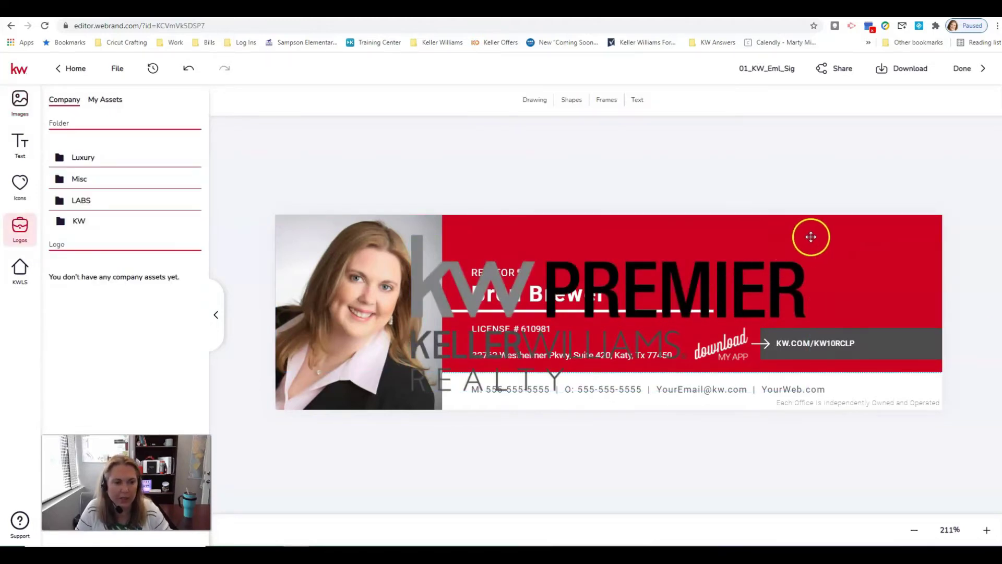
click(811, 236)
drag(805, 235, 631, 323)
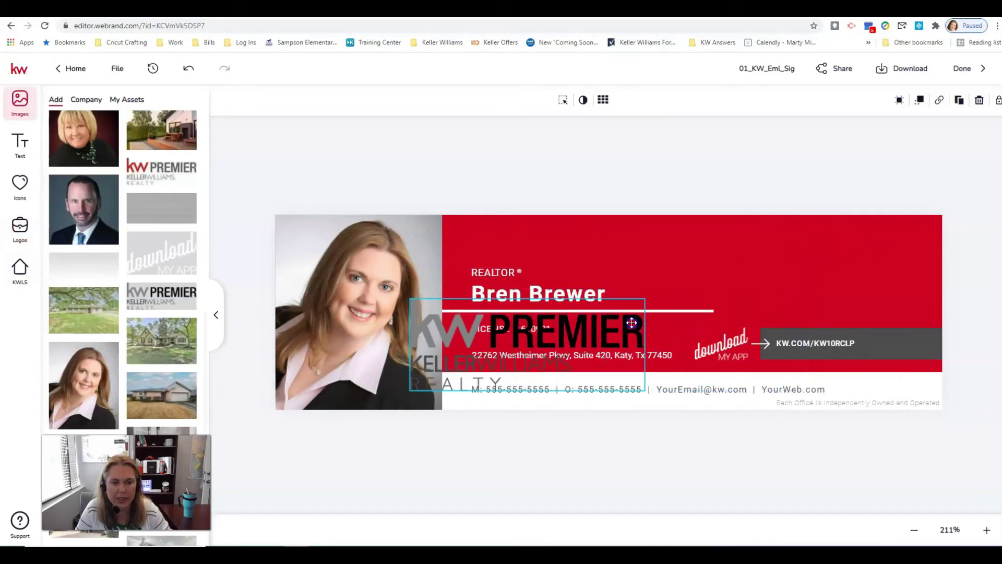
drag(575, 339, 872, 262)
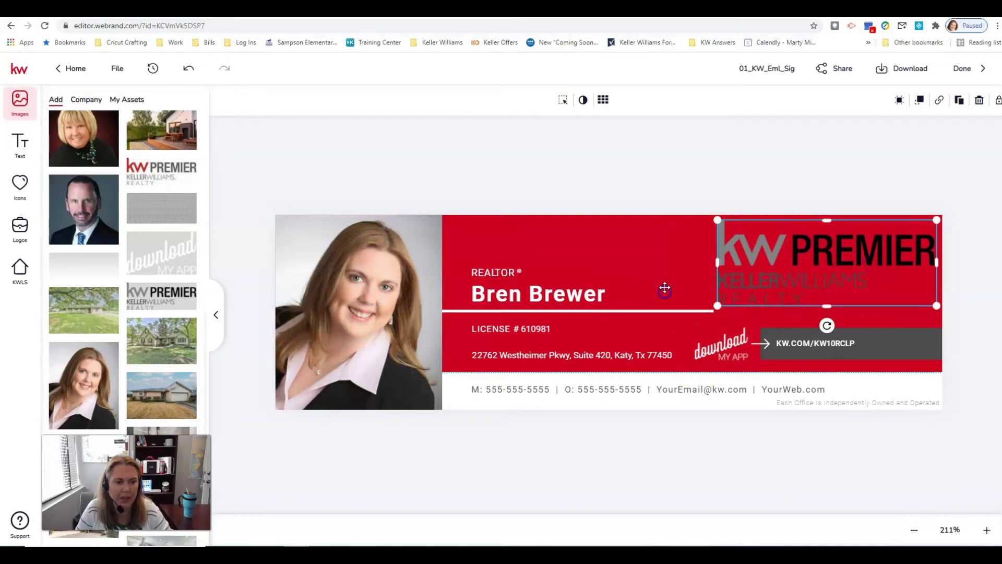
click(665, 288)
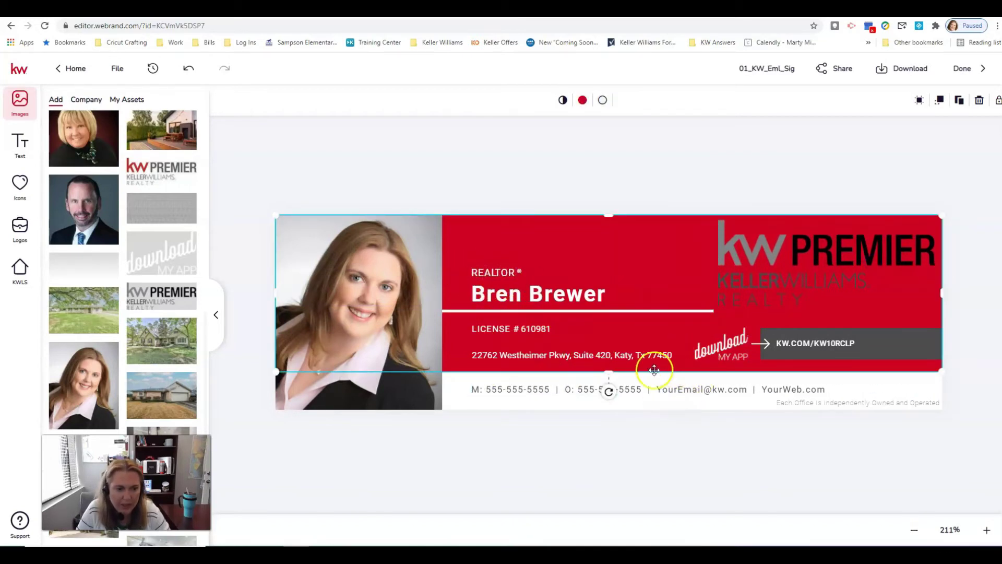
Type the agent's mobile and office numbers, e-mail name and website over the M:, O:, email and web placeholders
double_click(506, 387)
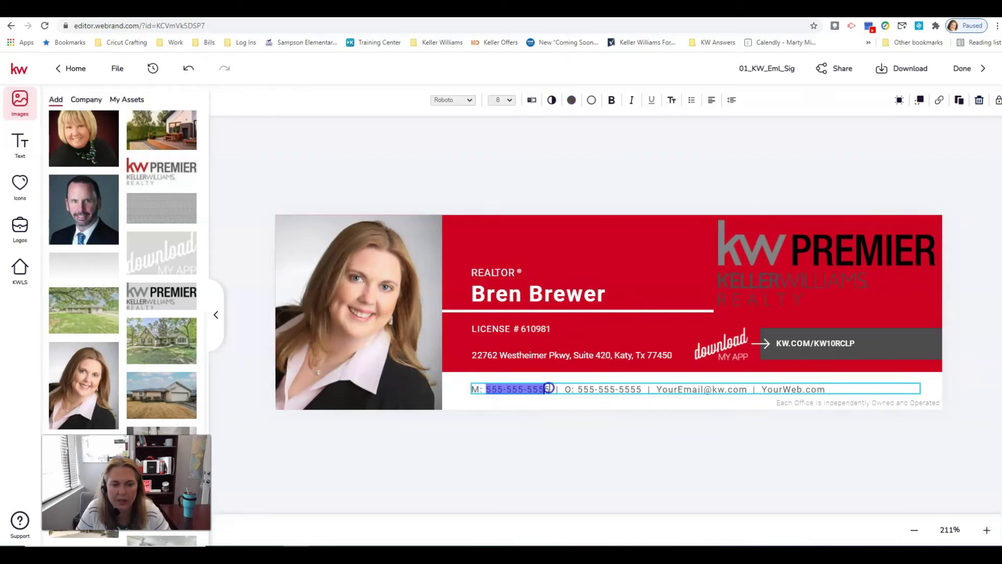
drag(569, 389, 632, 391)
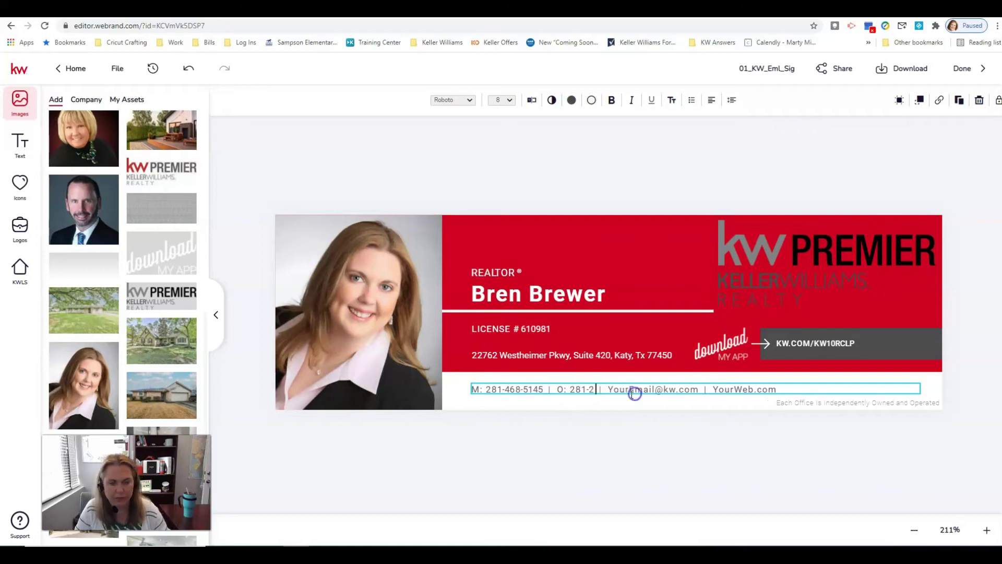
double_click(659, 389)
double_click(760, 389)
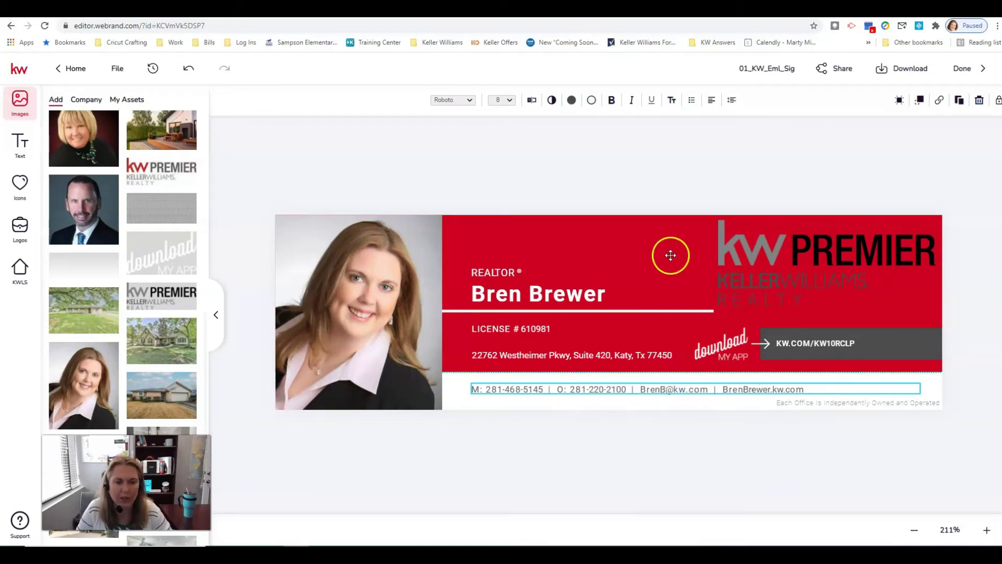
scroll(170, 248, up, 5)
scroll(168, 240, up, 2)
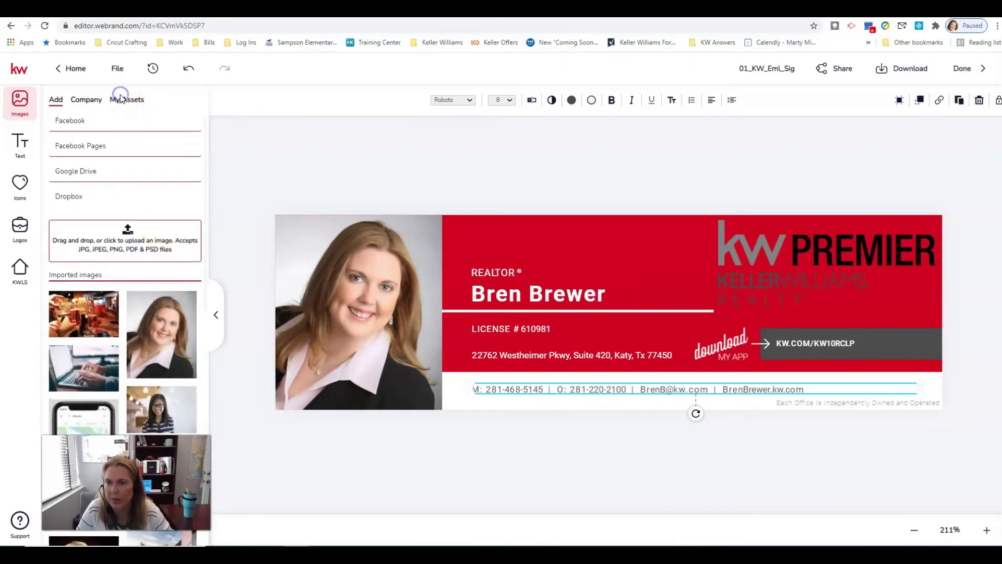
Add the primary photo logo from My Assets to the banner, then delete it
click(20, 227)
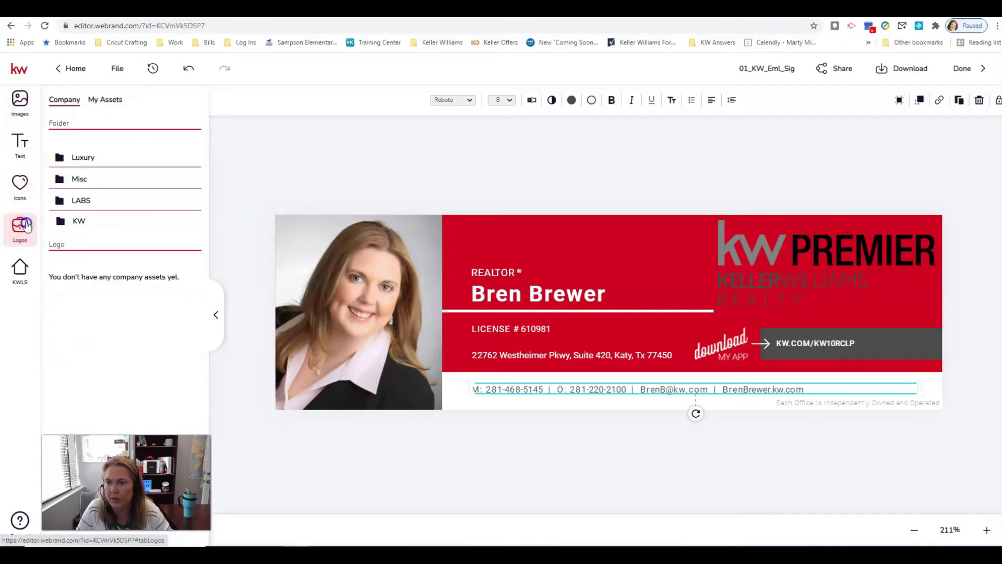
click(99, 99)
click(88, 162)
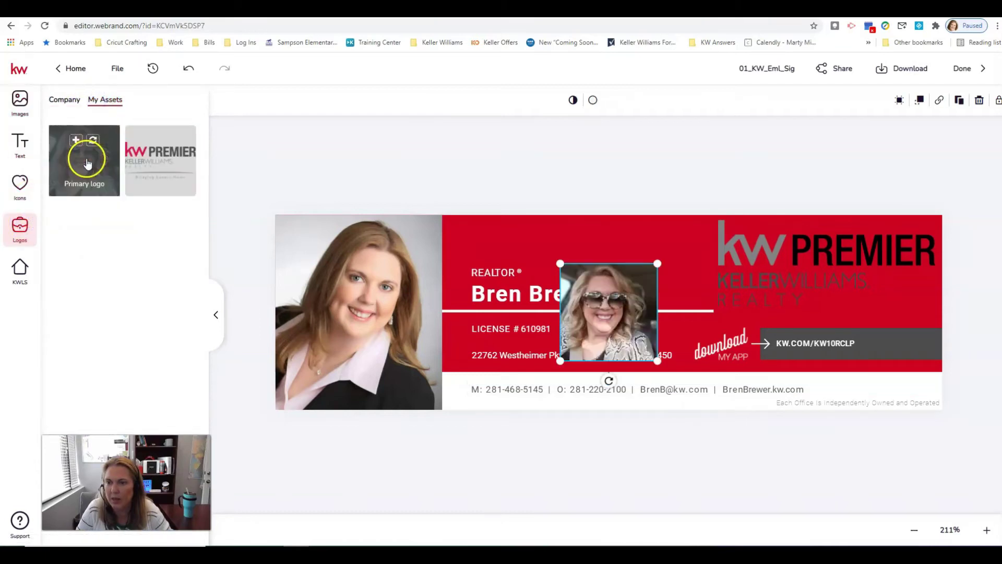
key(Delete)
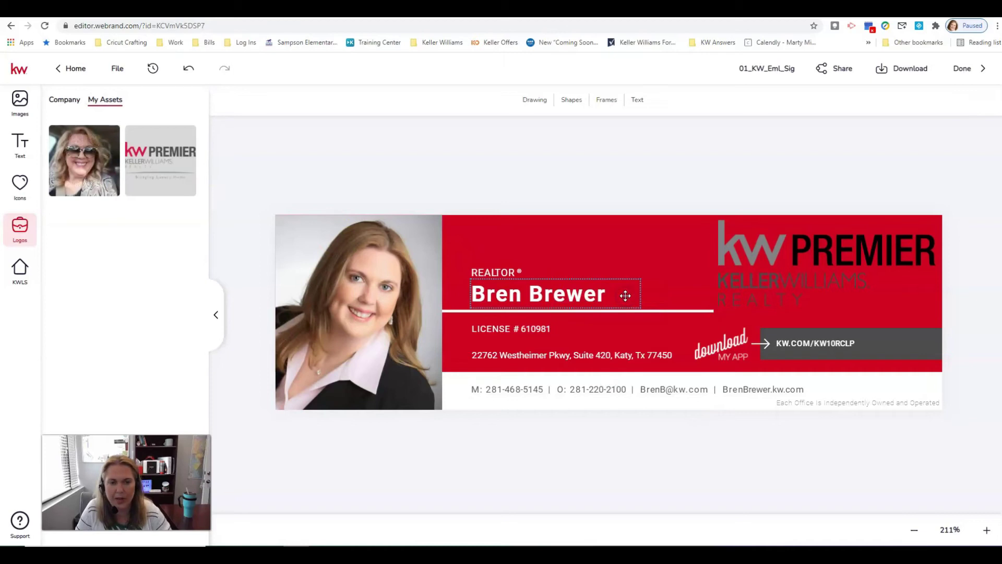
click(354, 285)
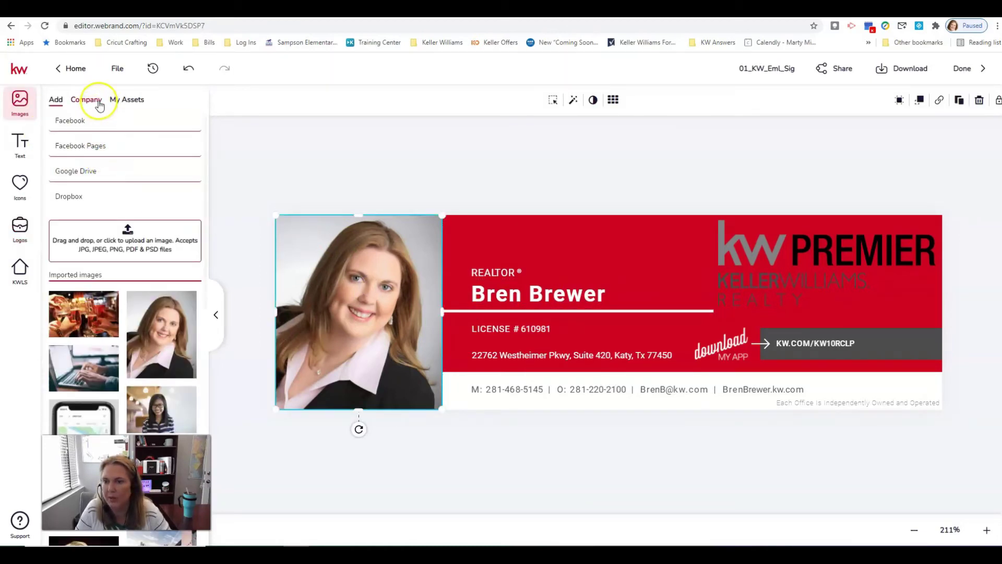
Add the primary photo logo again, delete it, and leave the portrait headshot selected
click(20, 227)
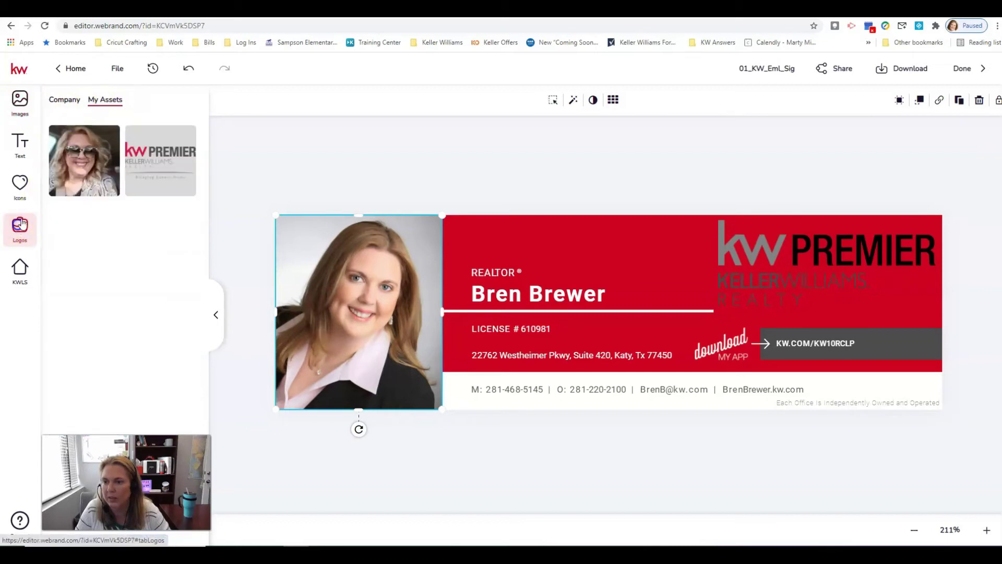
click(90, 155)
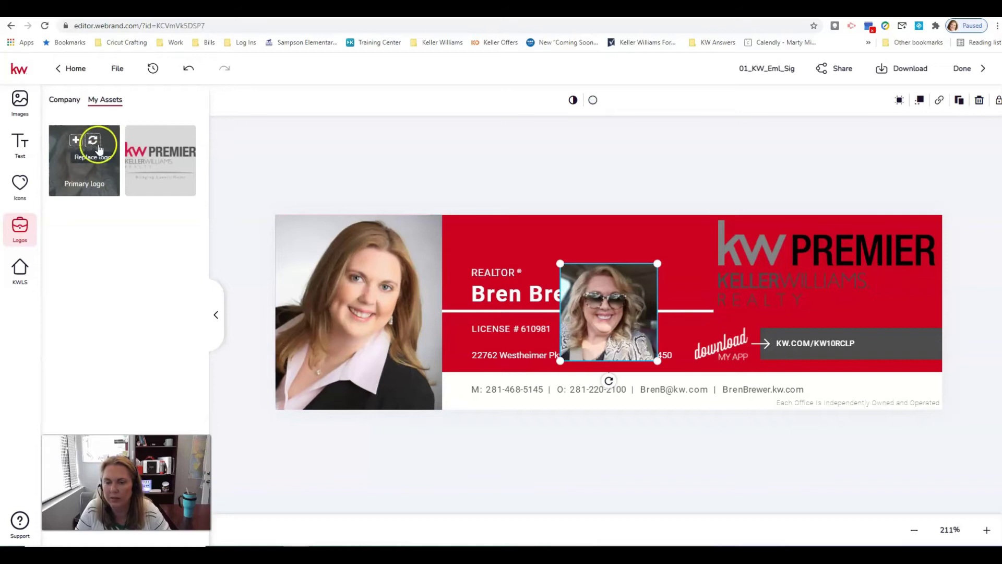
key(Delete)
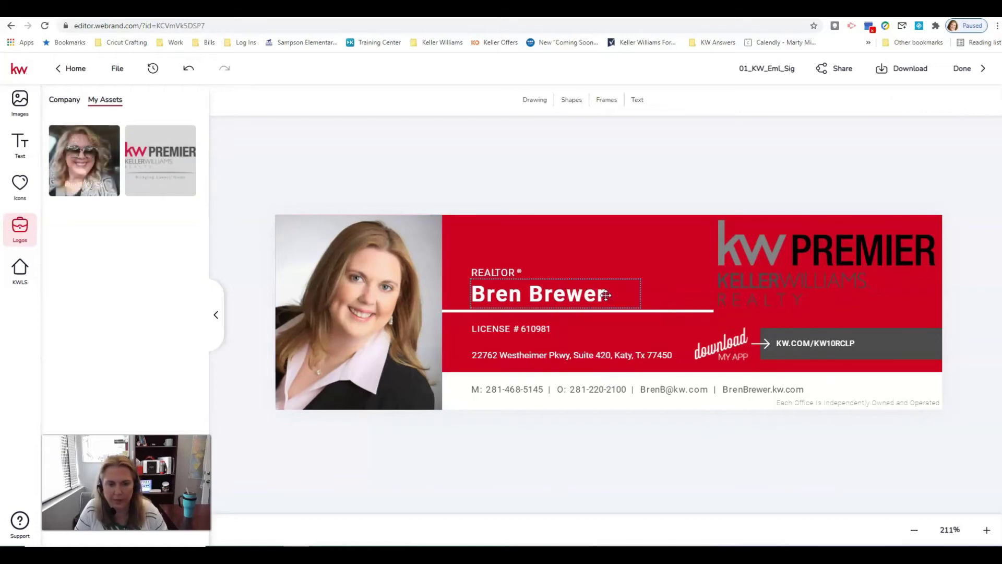
click(436, 313)
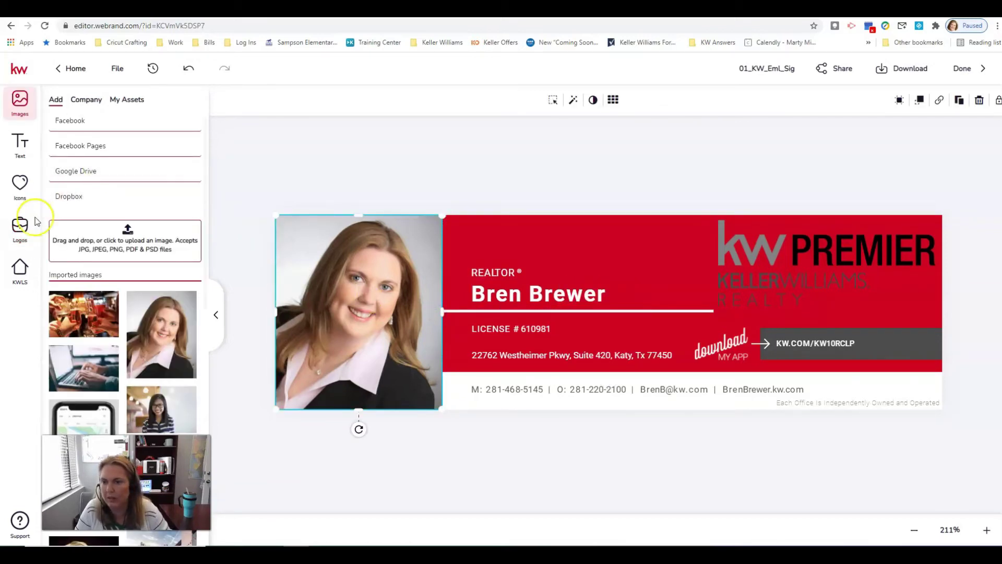
Add the saved selfie from My Assets, move it over the headshot, then delete it
click(19, 229)
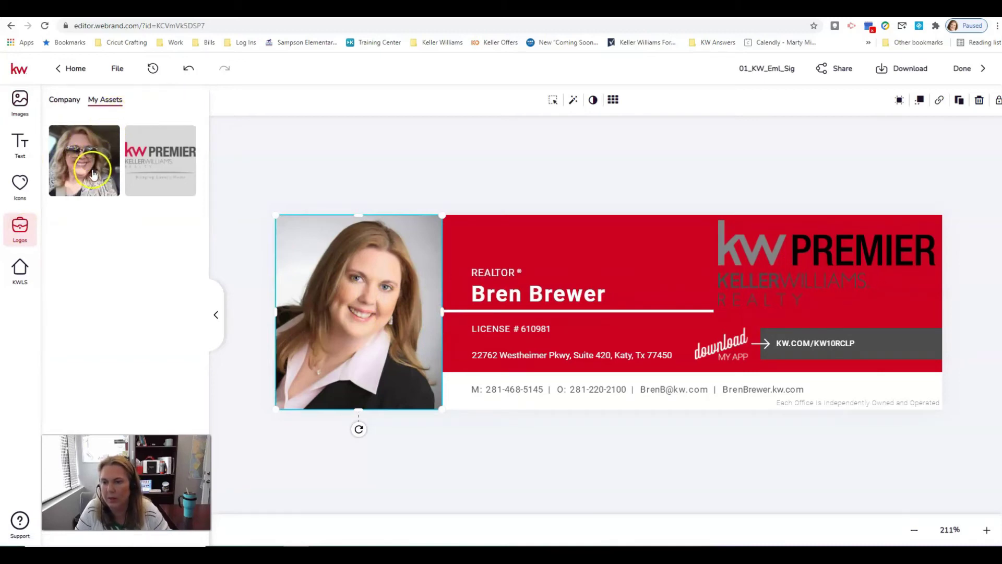
click(96, 191)
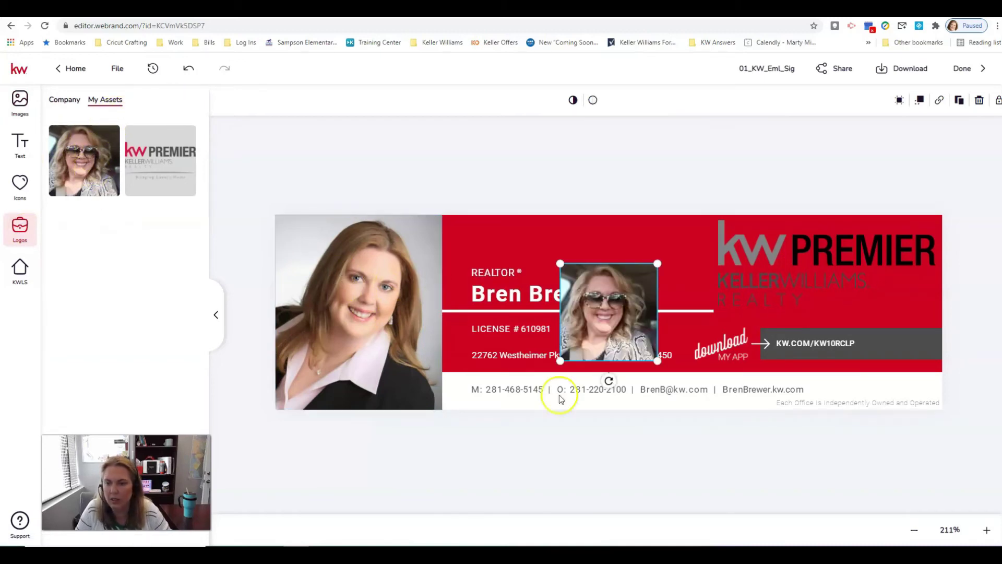
drag(612, 310, 595, 303)
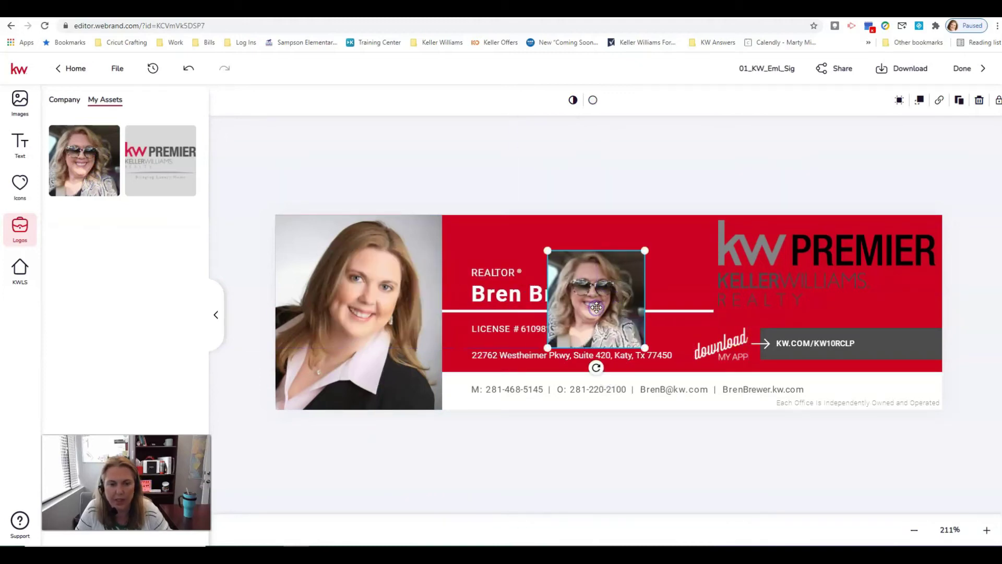
key(Delete)
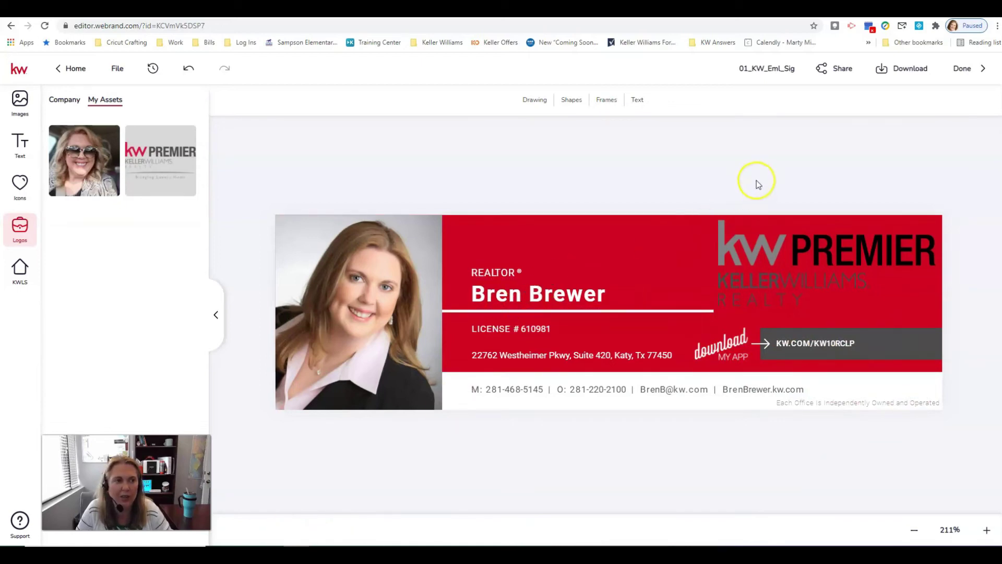
Rename the design to the agent's name plus 'Email Signature' and open its download options
click(751, 69)
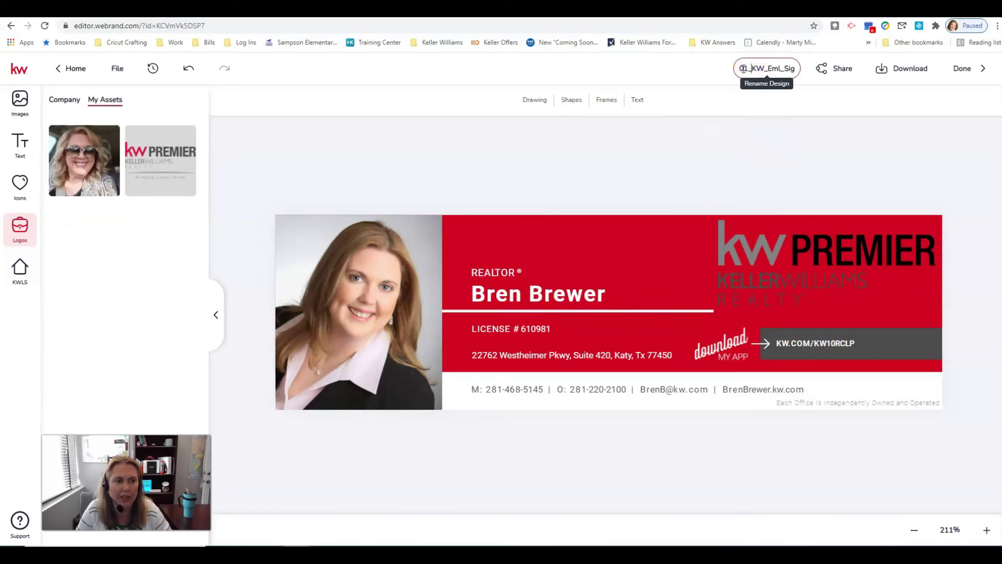
drag(758, 67, 812, 71)
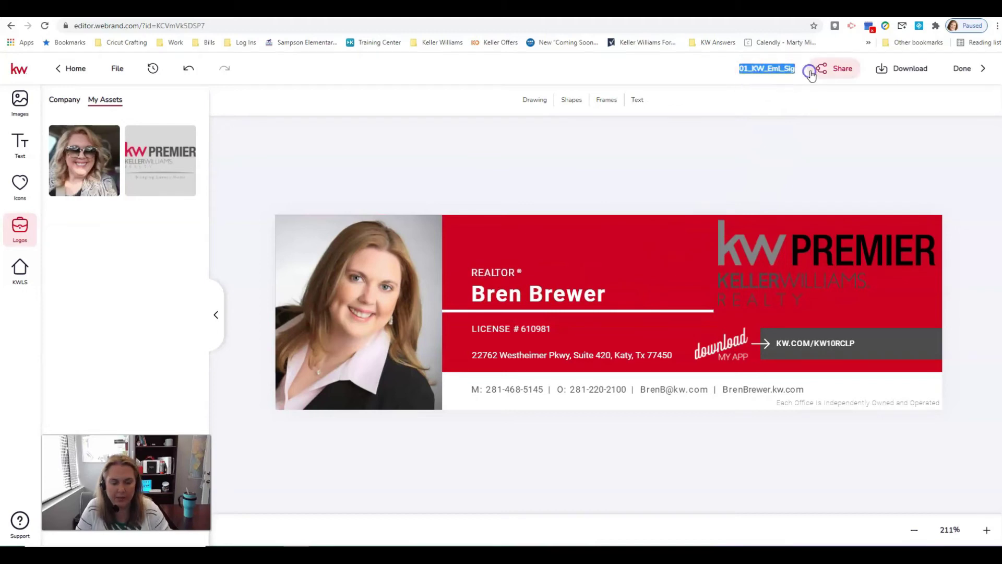
text(Bren Email Signature)
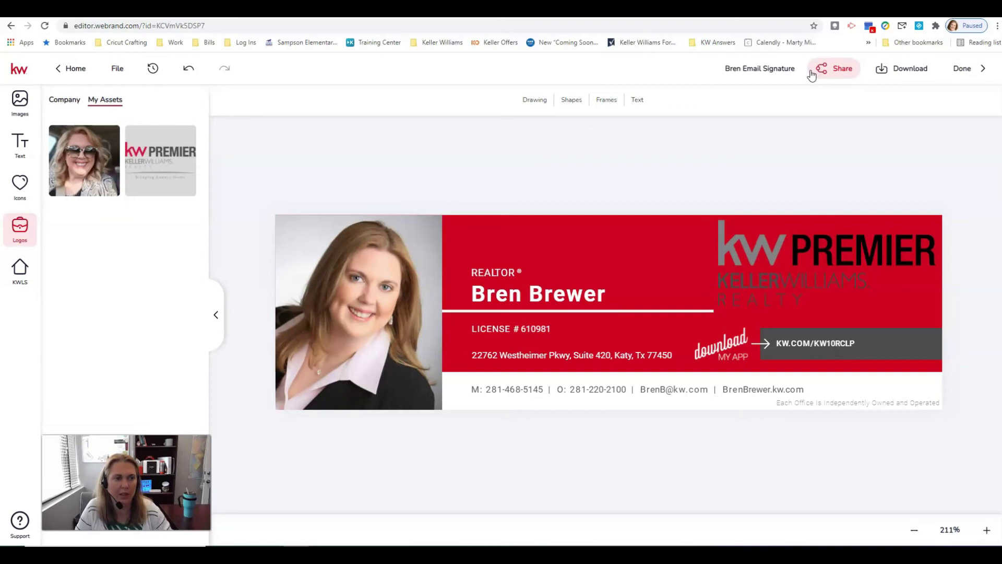
click(861, 85)
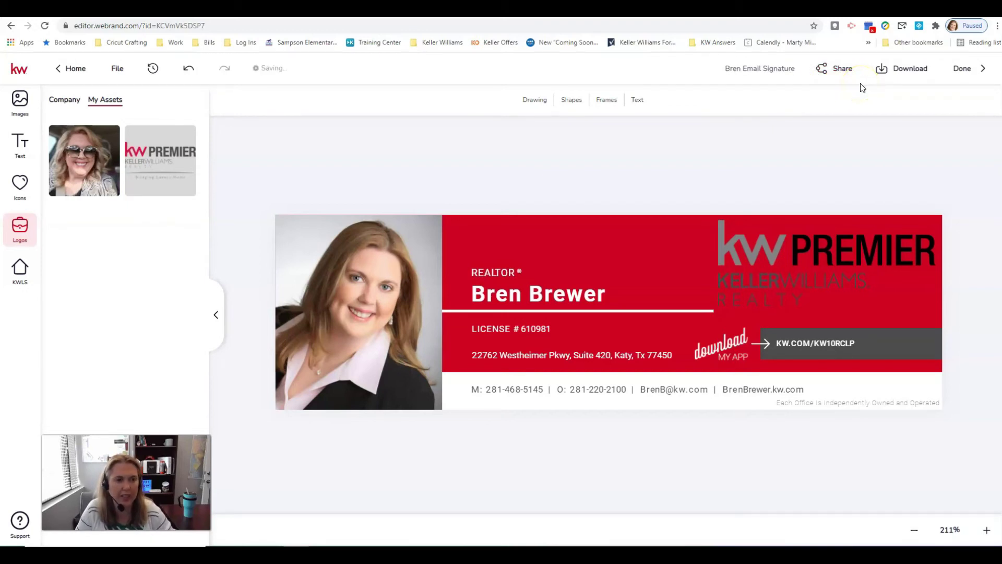
click(908, 68)
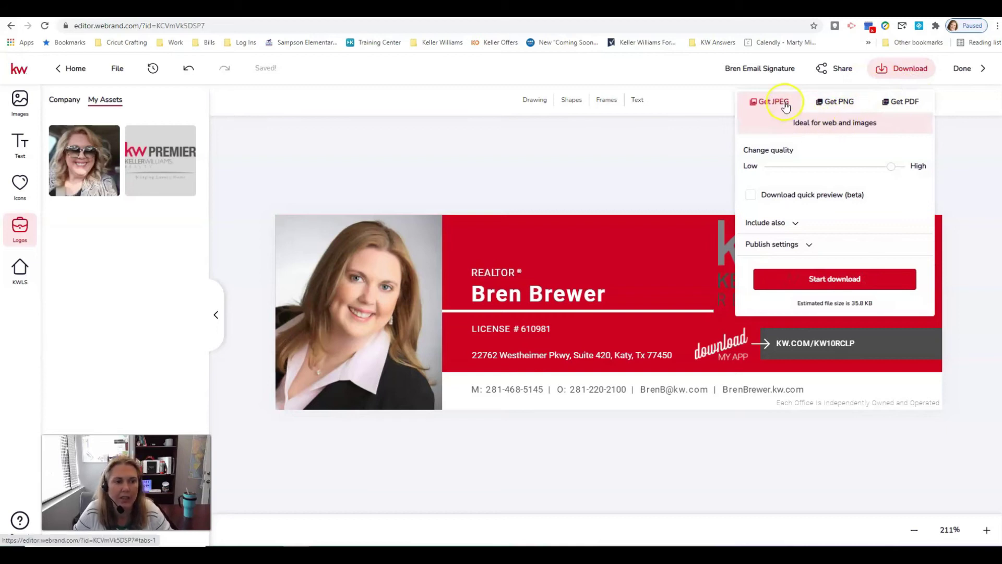
Choose JPEG as the export format in the Download panel and start the download
click(840, 104)
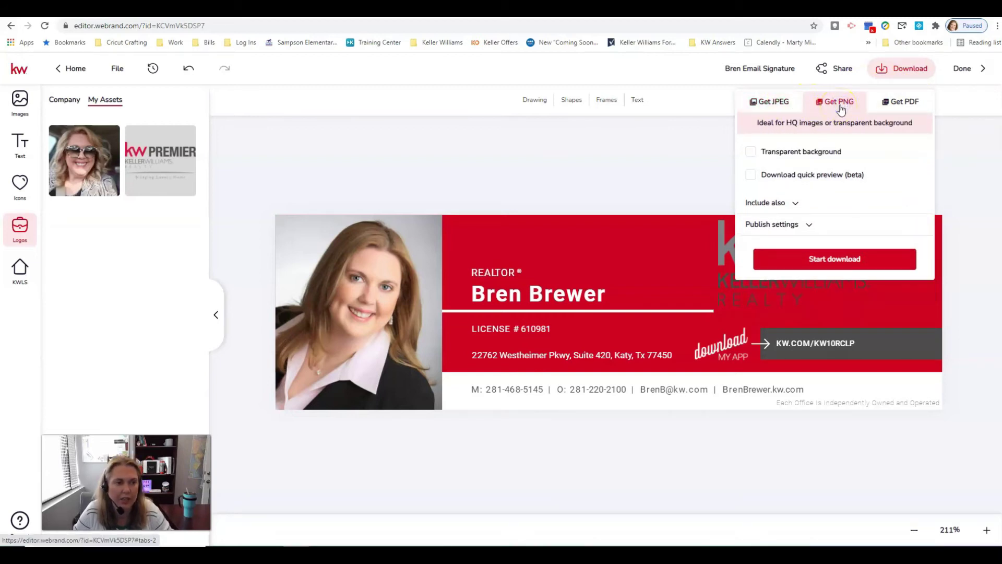
click(772, 102)
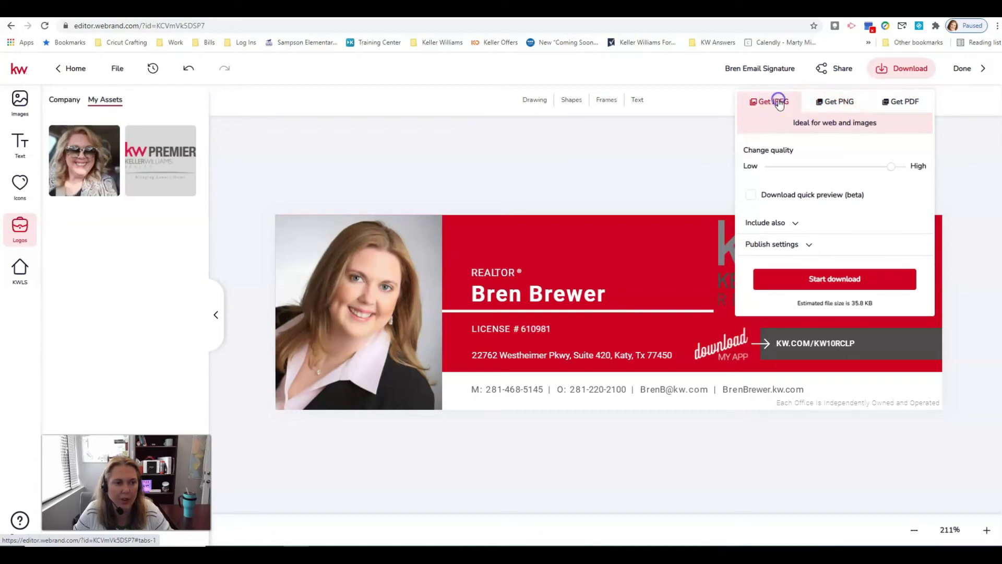
click(835, 99)
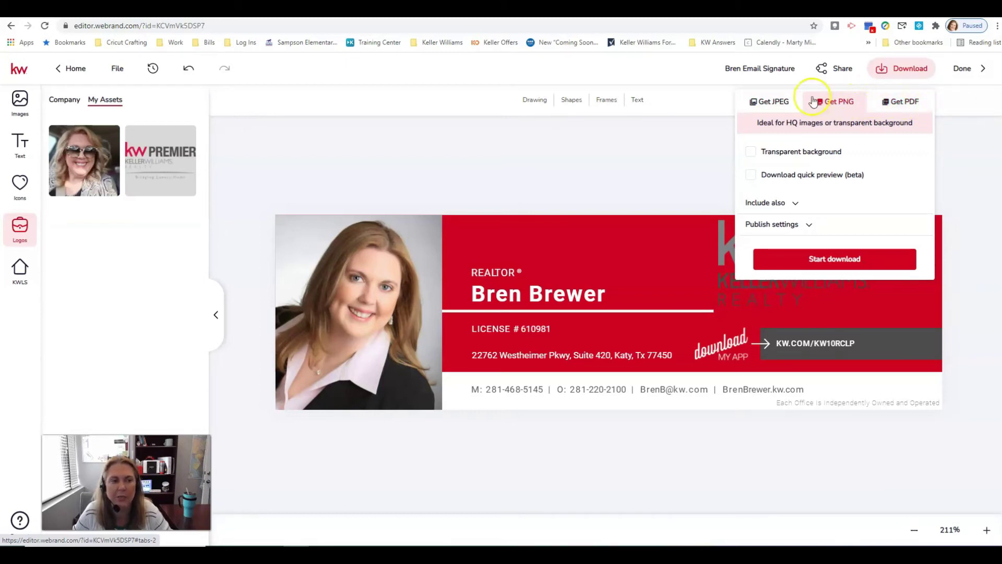
click(769, 104)
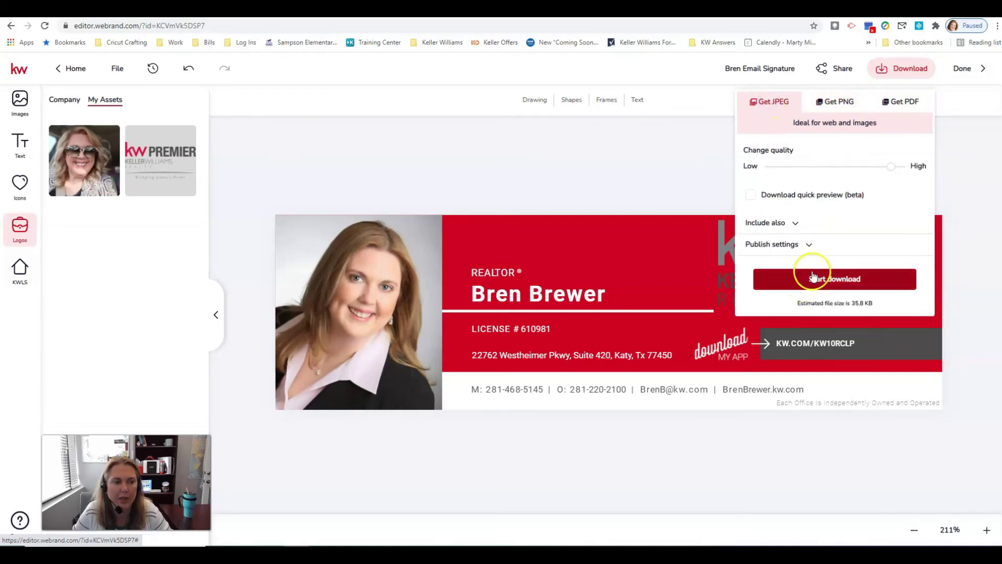
click(795, 223)
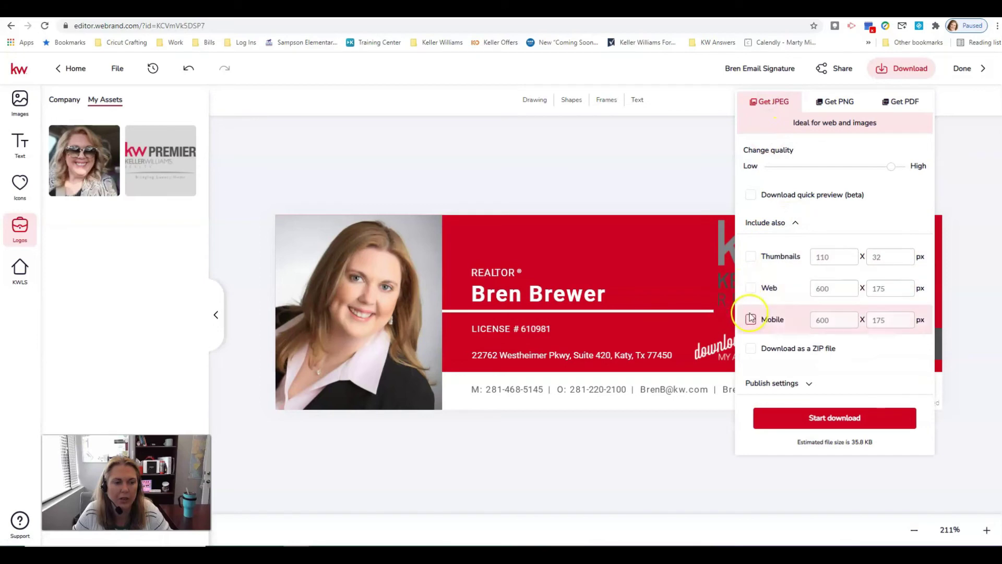
click(758, 272)
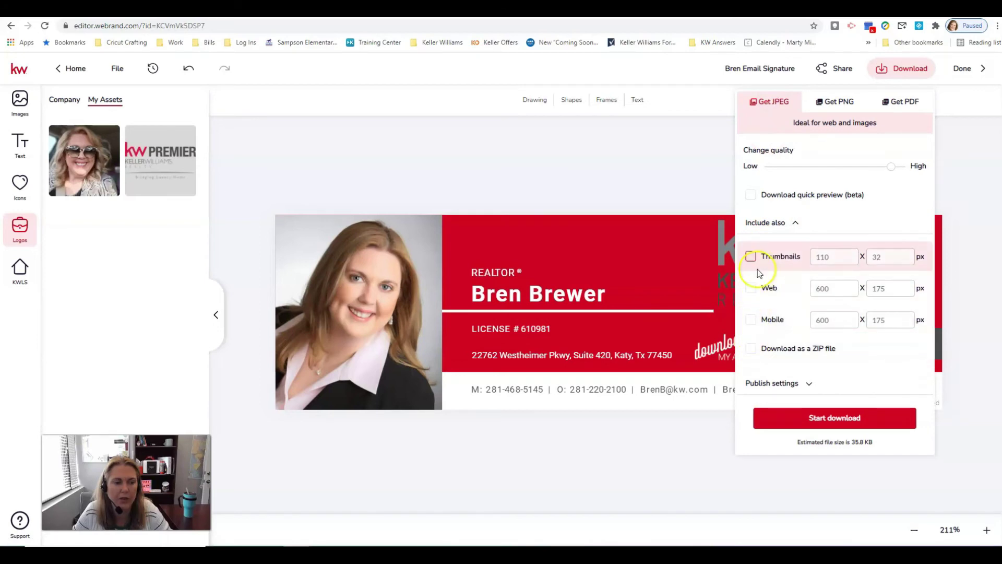
click(795, 223)
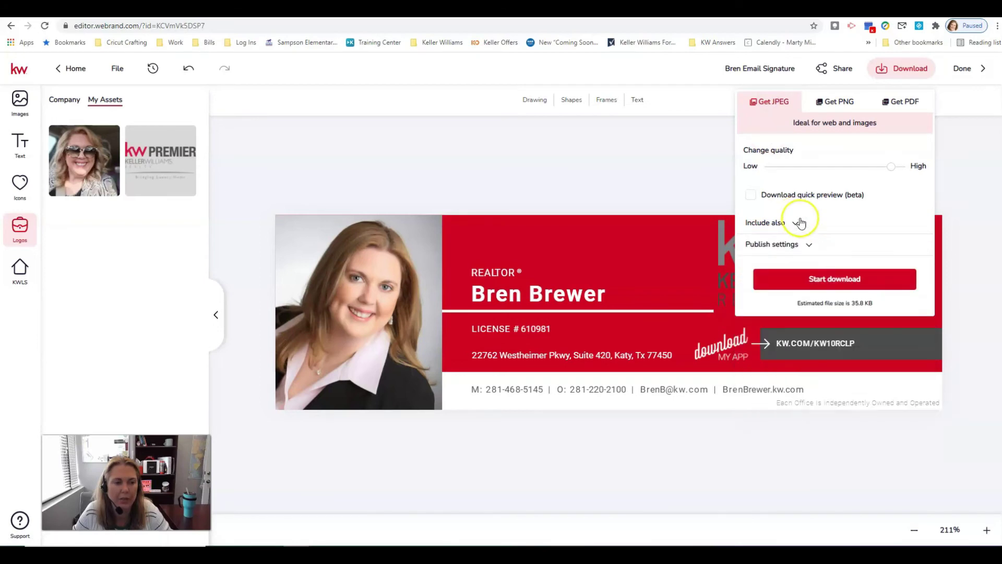
click(830, 278)
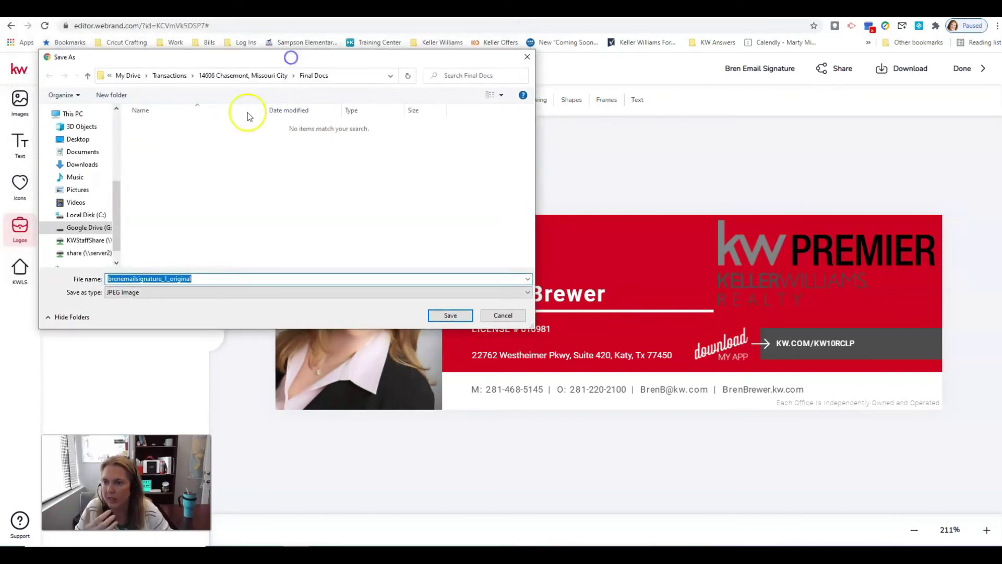
Save the JPEG to the Desktop, named after the agent's Email Signature
click(87, 140)
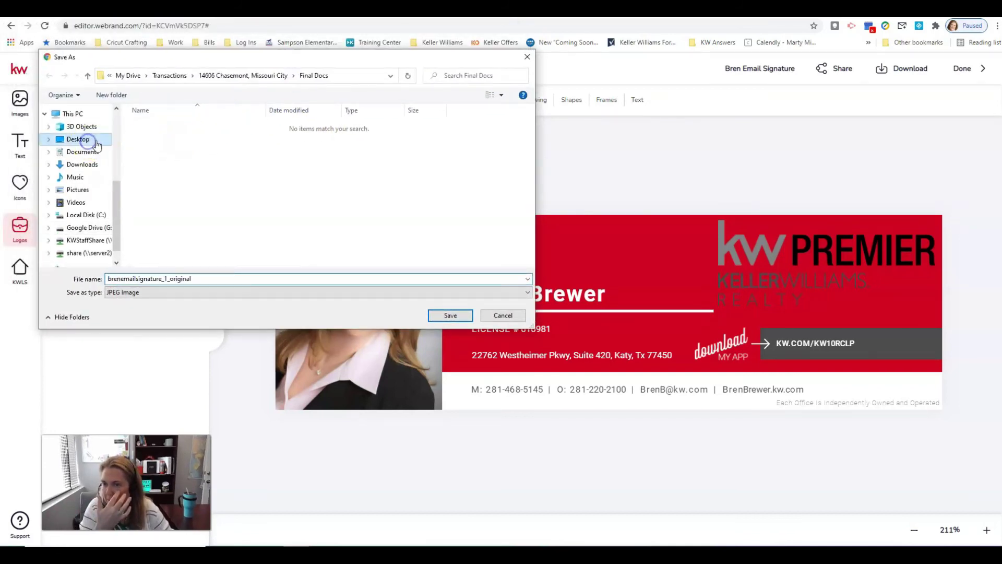
double_click(241, 277)
text(Bren B)
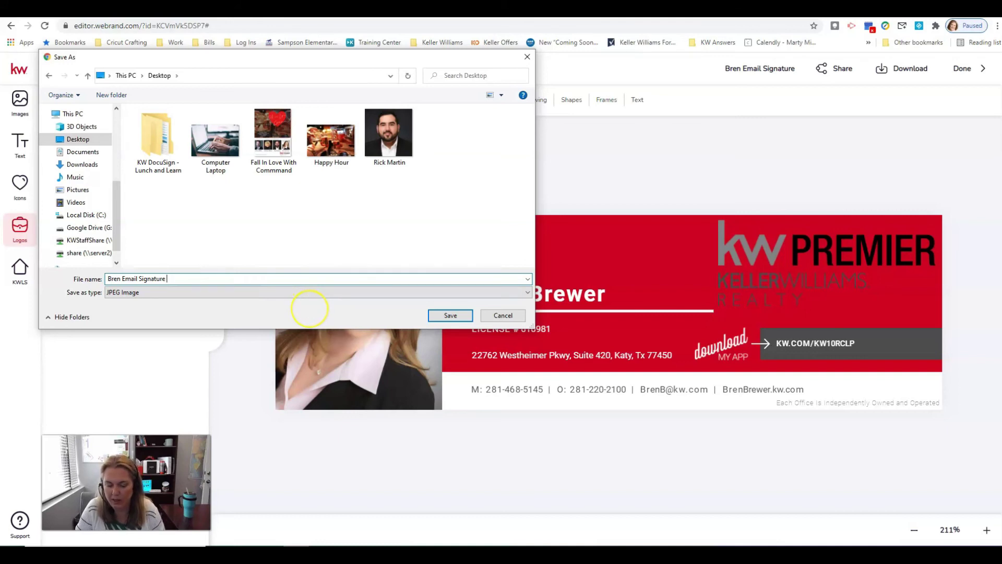
click(428, 320)
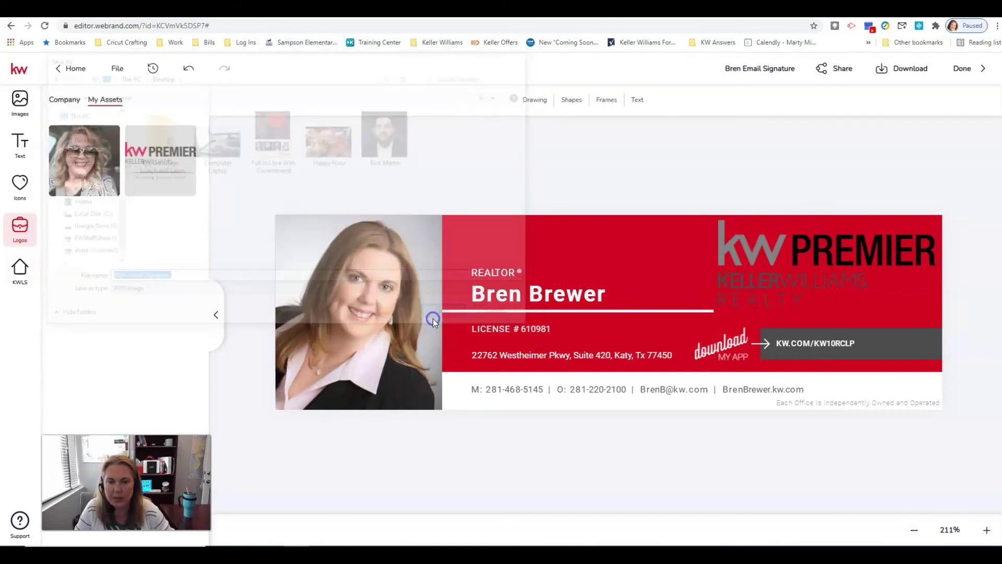
click(901, 73)
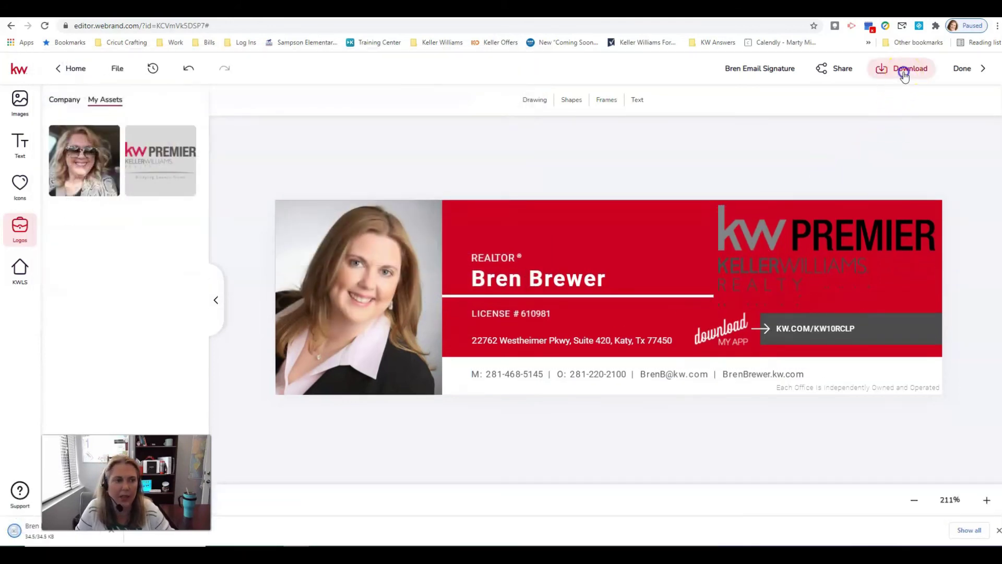
Export the signature as a PNG and save it to the Desktop under the agent's name
click(833, 102)
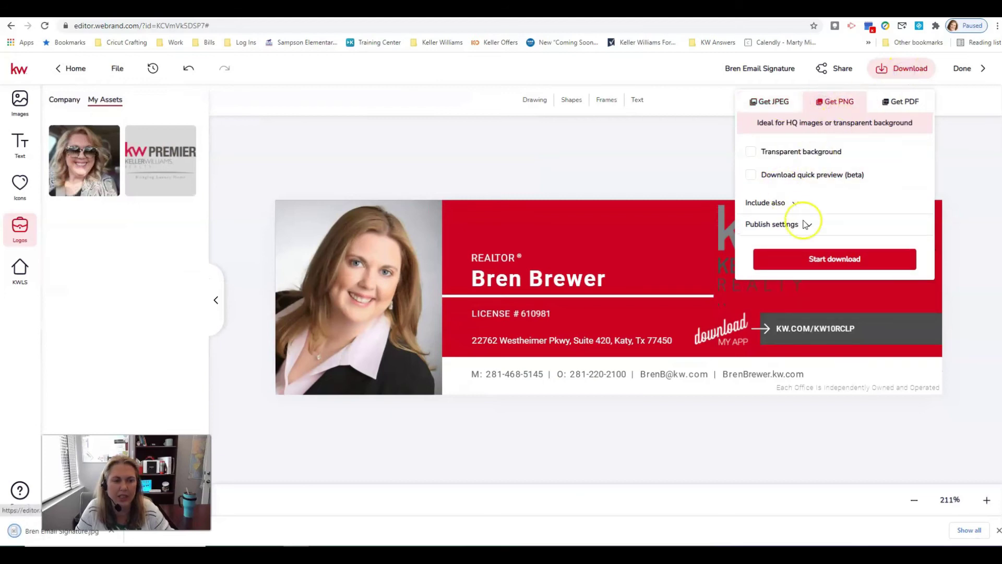
click(837, 259)
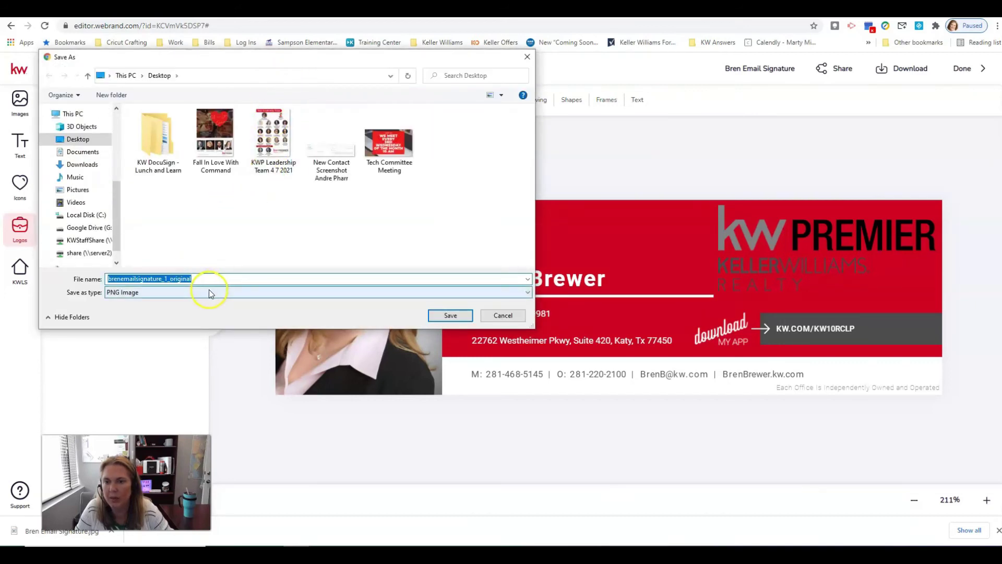
text(Bren Signature)
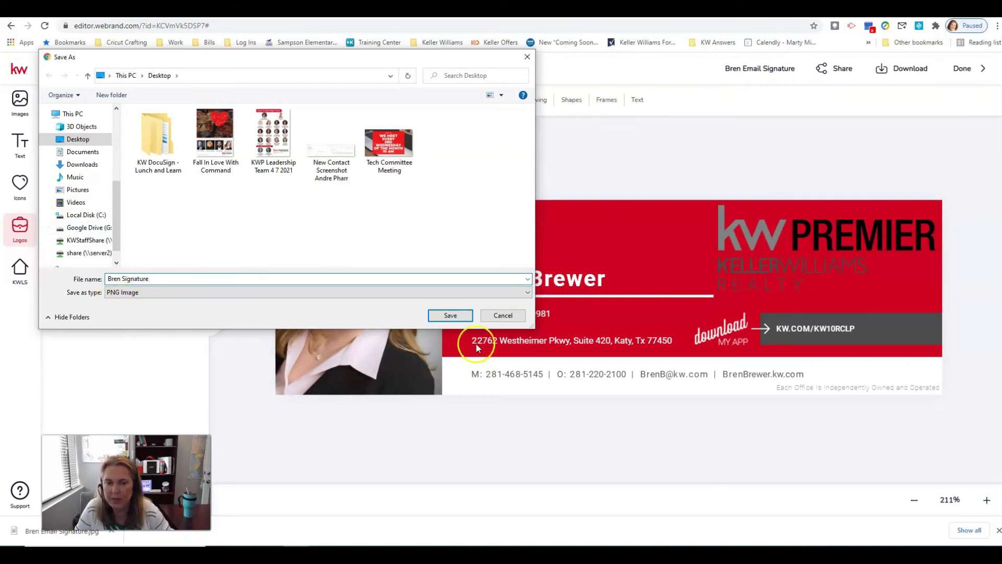
click(449, 315)
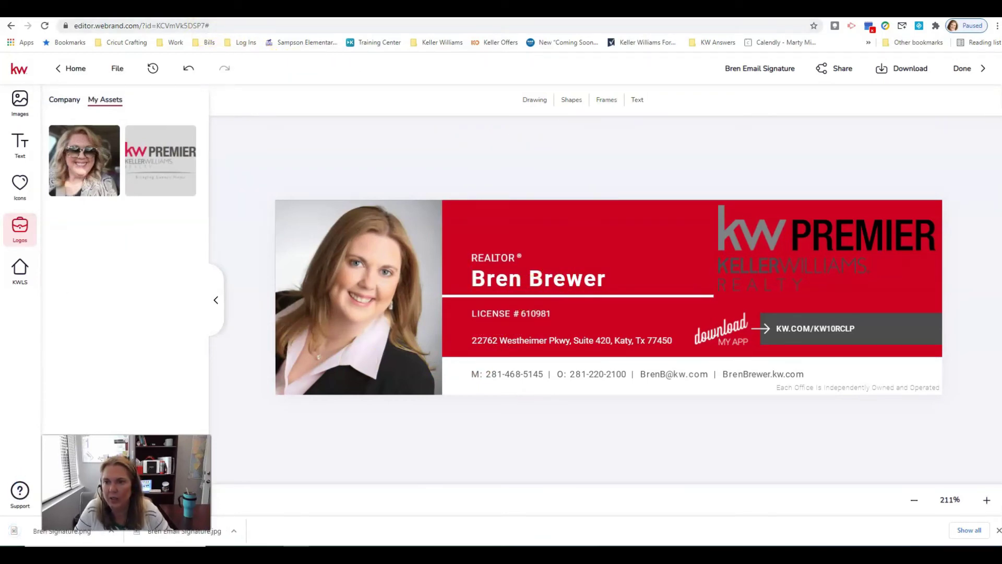
Go to the Gmail tab and open the full settings page from the gear menu
click(212, 13)
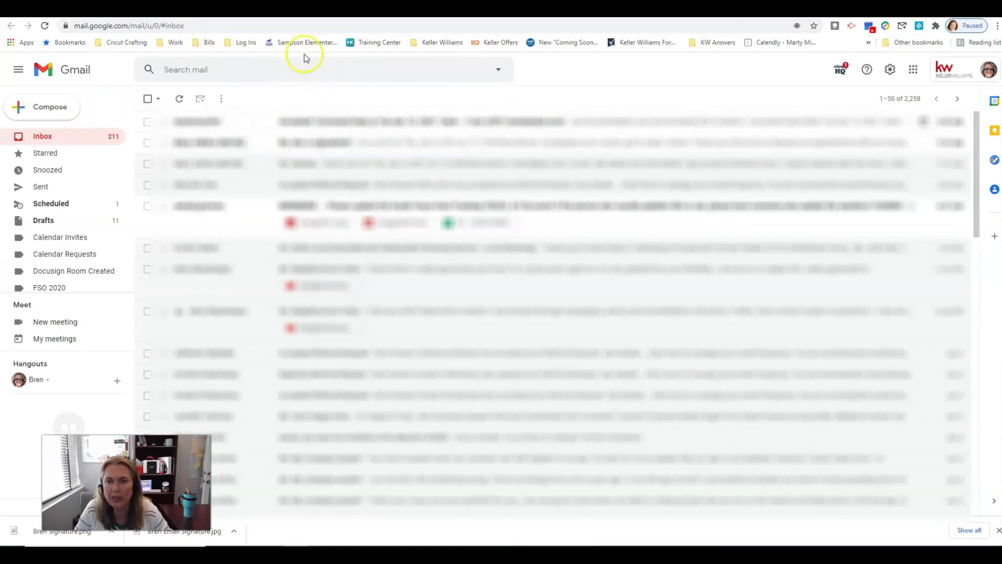
click(891, 73)
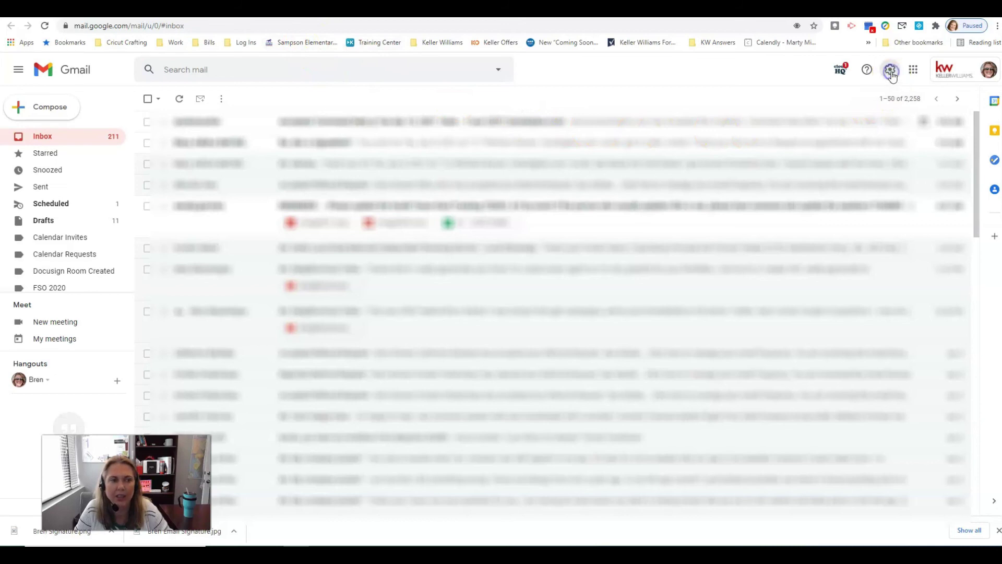
click(889, 127)
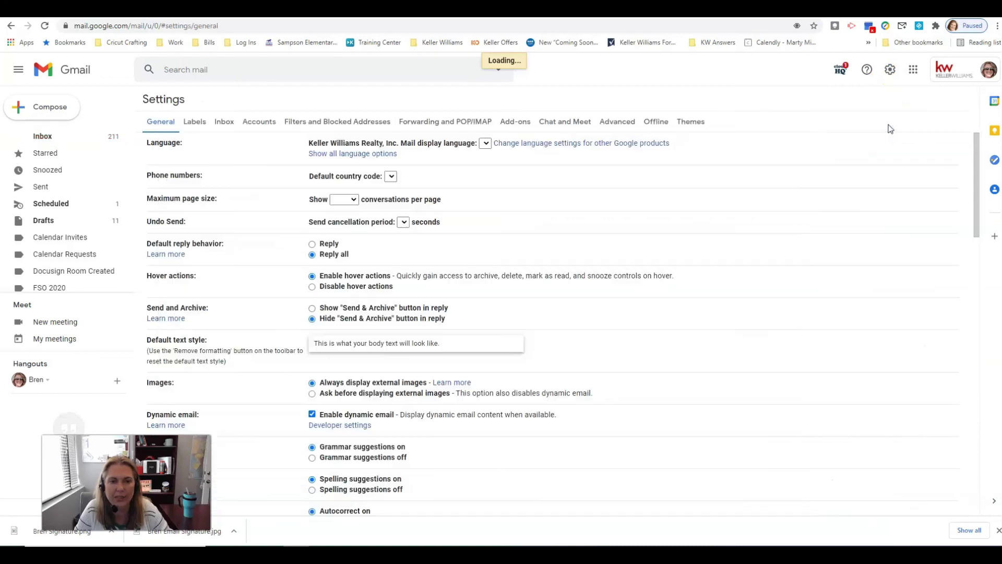
Scroll to the signature editor on the General tab and select the old banner image
scroll(680, 215, down, 15)
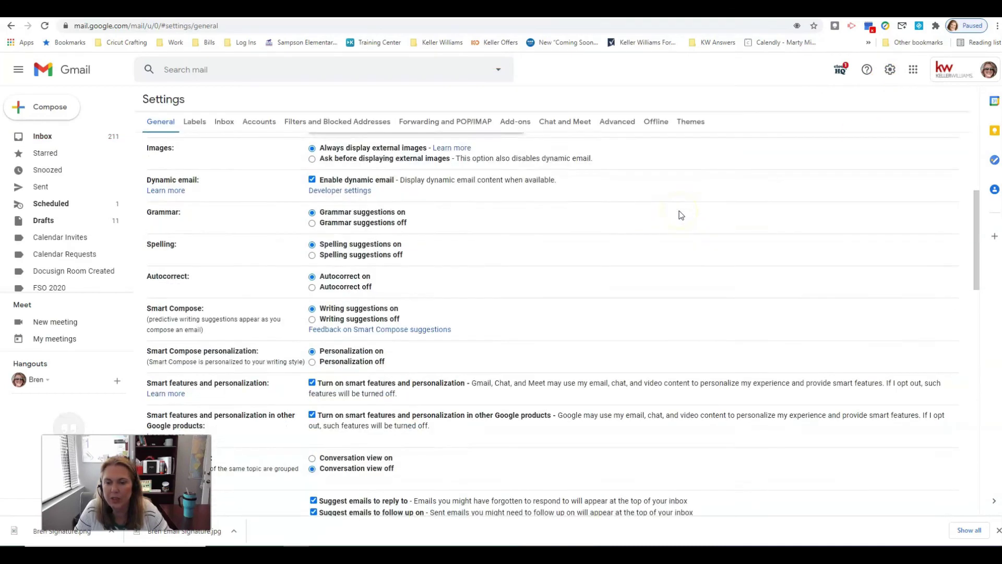
scroll(681, 215, down, 7)
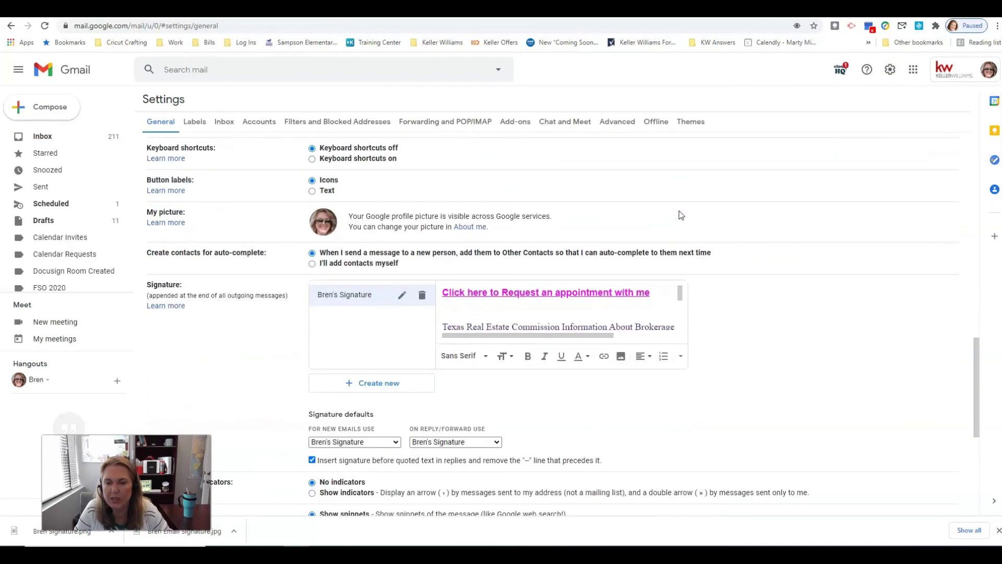
click(491, 223)
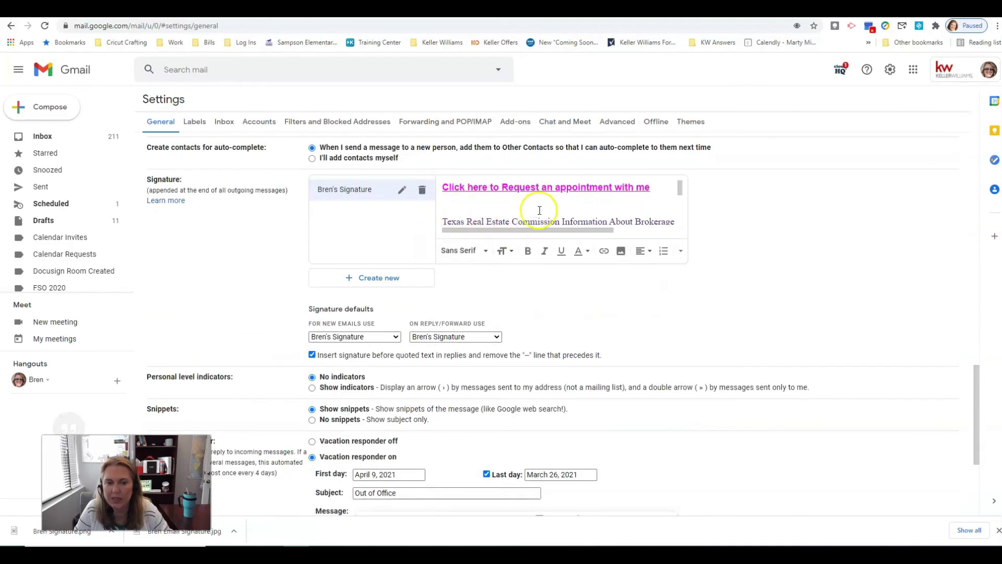
scroll(624, 203, down, 4)
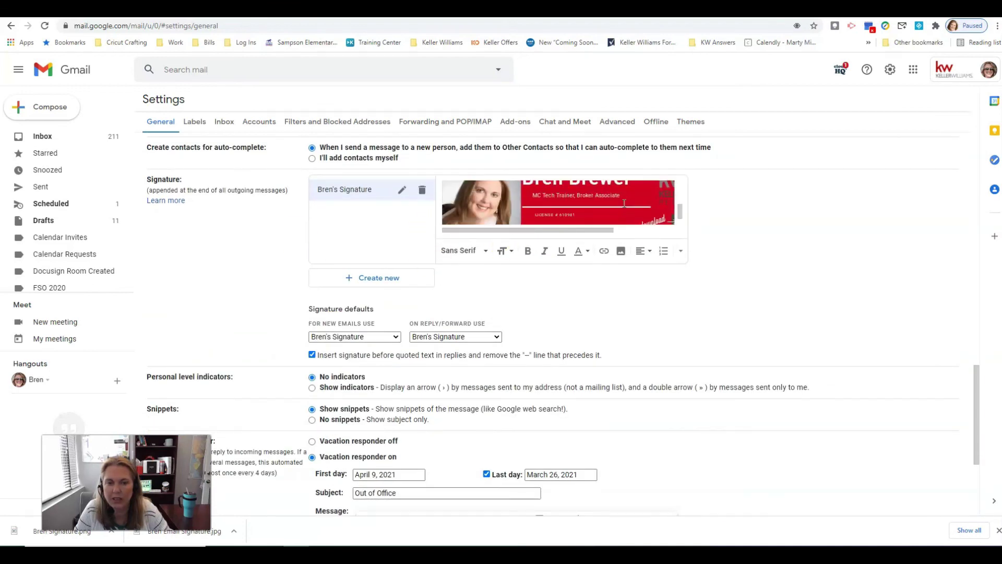
scroll(624, 204, up, 2)
click(616, 208)
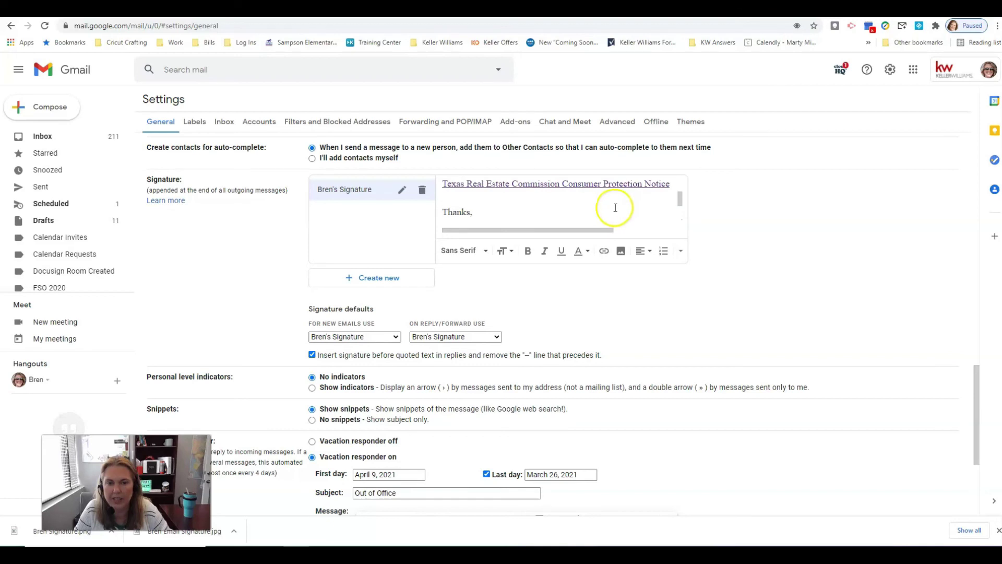
scroll(616, 208, down, 2)
click(617, 189)
Delete the old banner and upload the Desktop signature image on a new line below 'Thanks,'
click(590, 246)
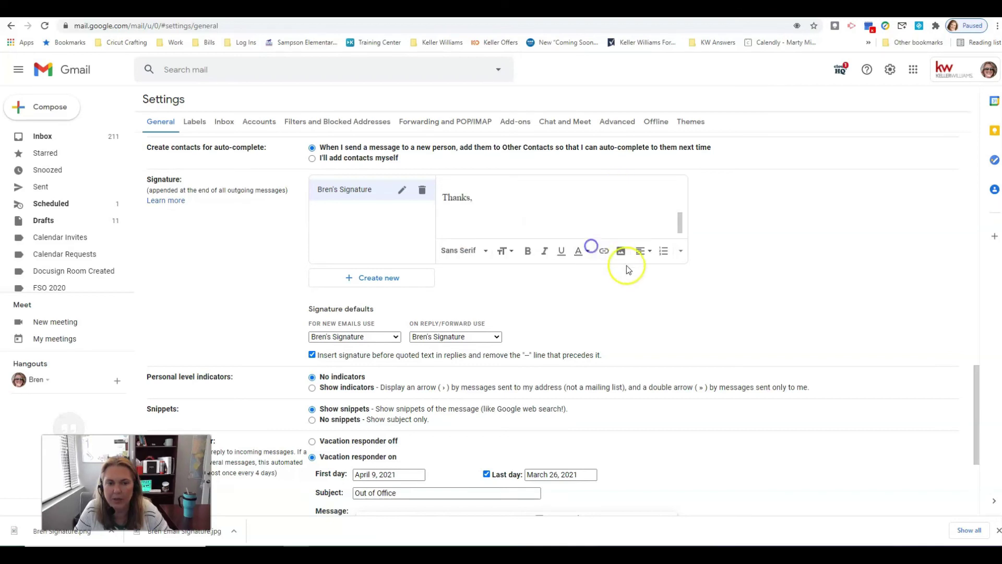
click(455, 212)
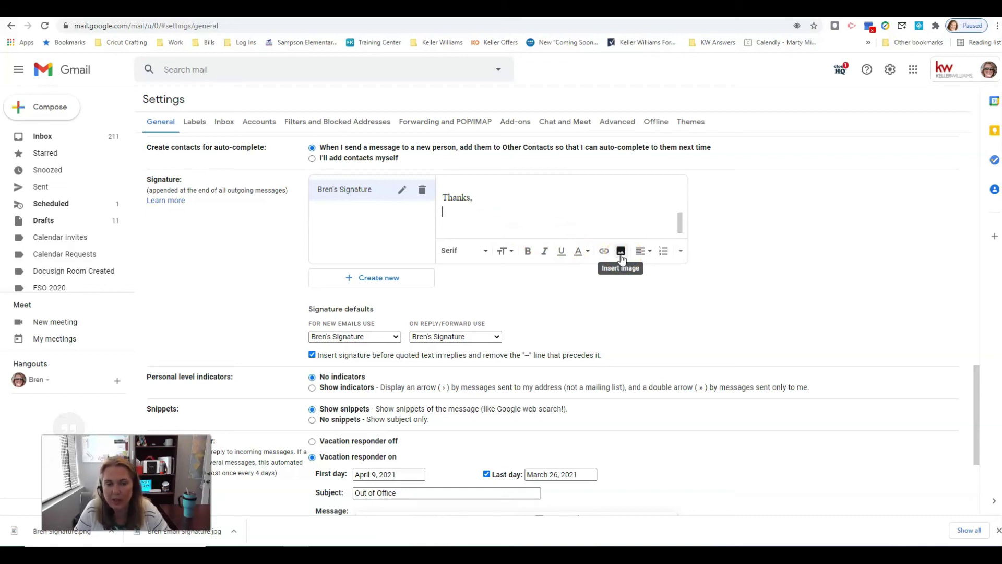
click(621, 252)
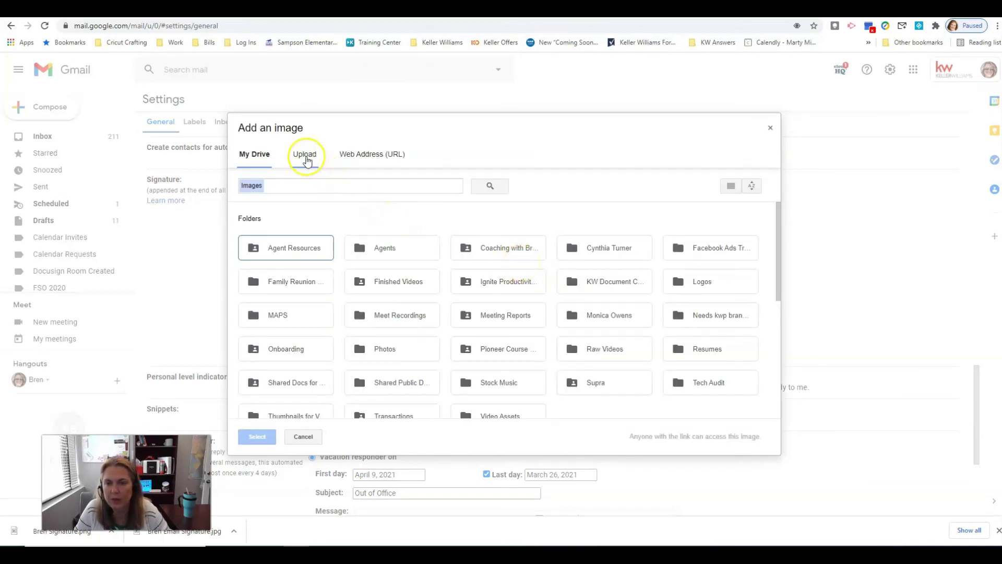
click(305, 158)
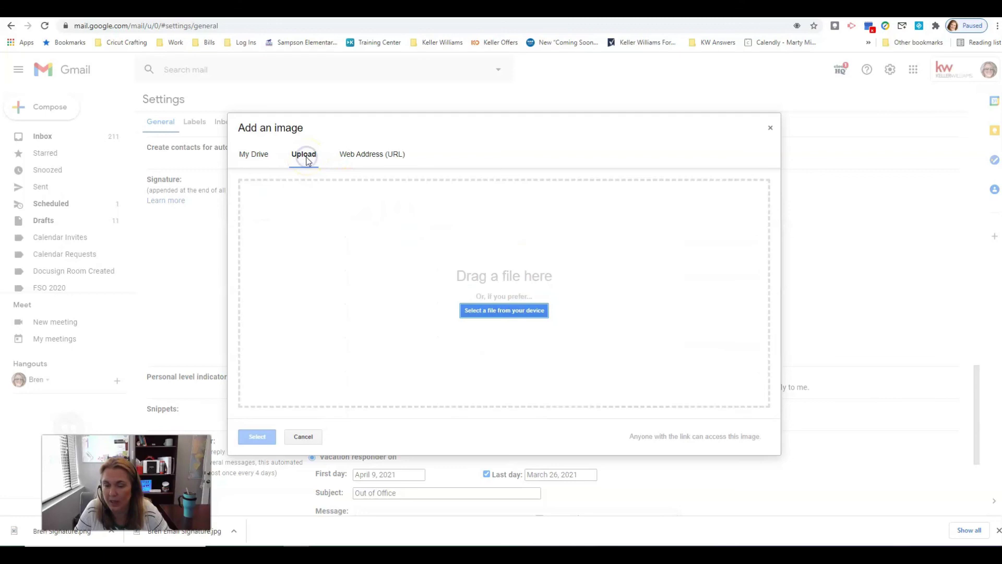
click(507, 310)
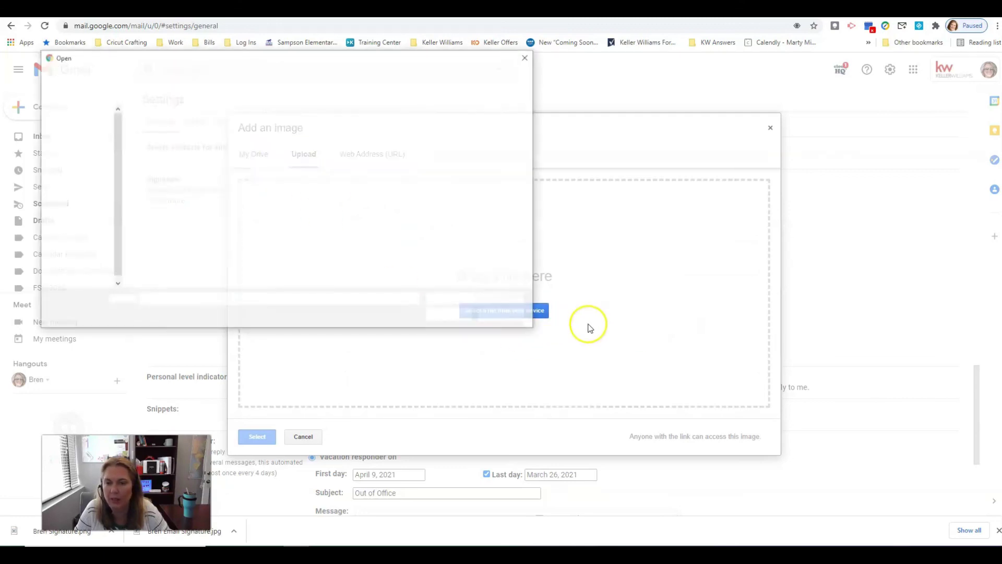
click(83, 159)
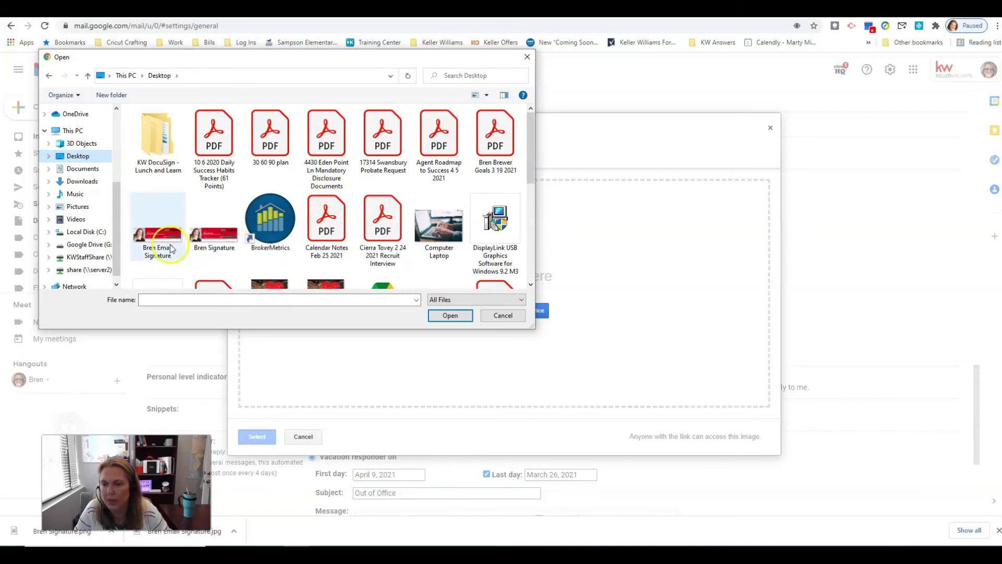
click(214, 242)
click(447, 316)
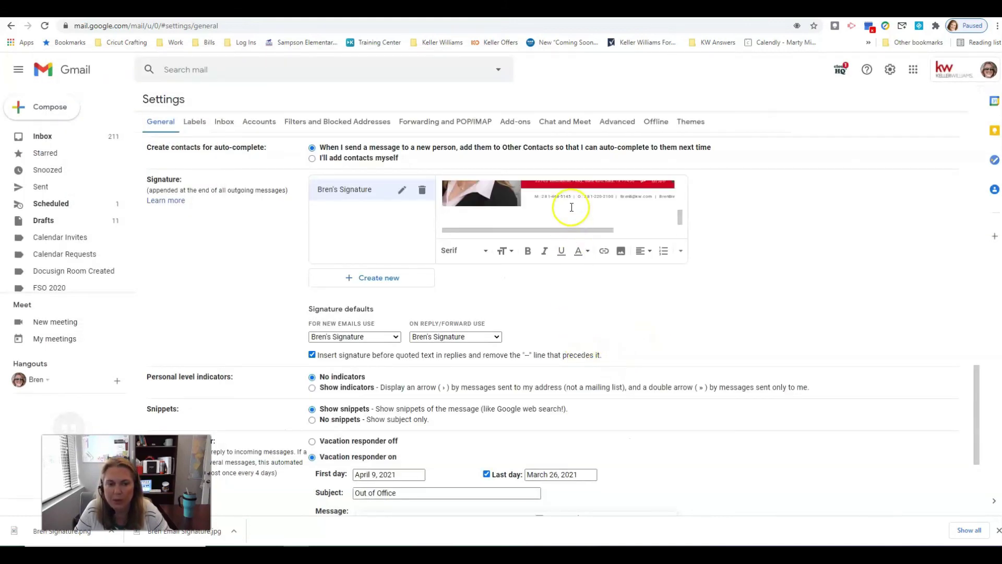
Try Small, Medium, Large and Original sizes on the signature image, settling on Large
scroll(572, 207, up, 2)
scroll(572, 207, down, 1)
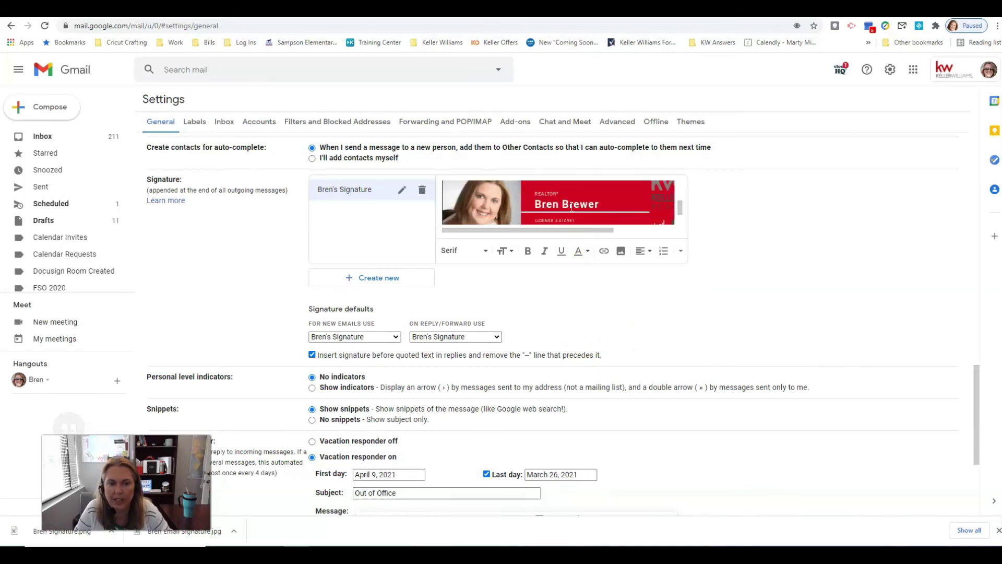
scroll(585, 209, down, 1)
click(524, 191)
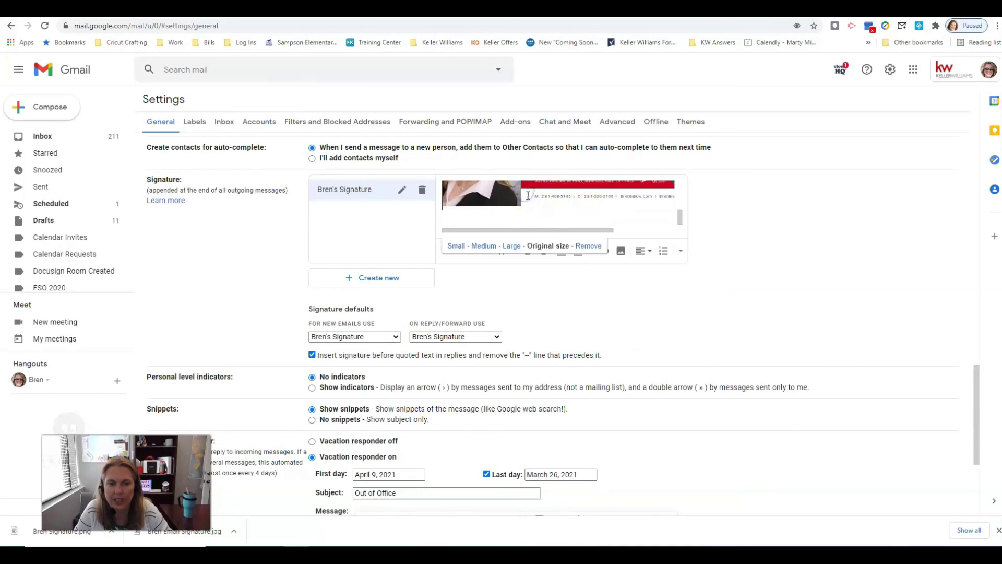
click(458, 246)
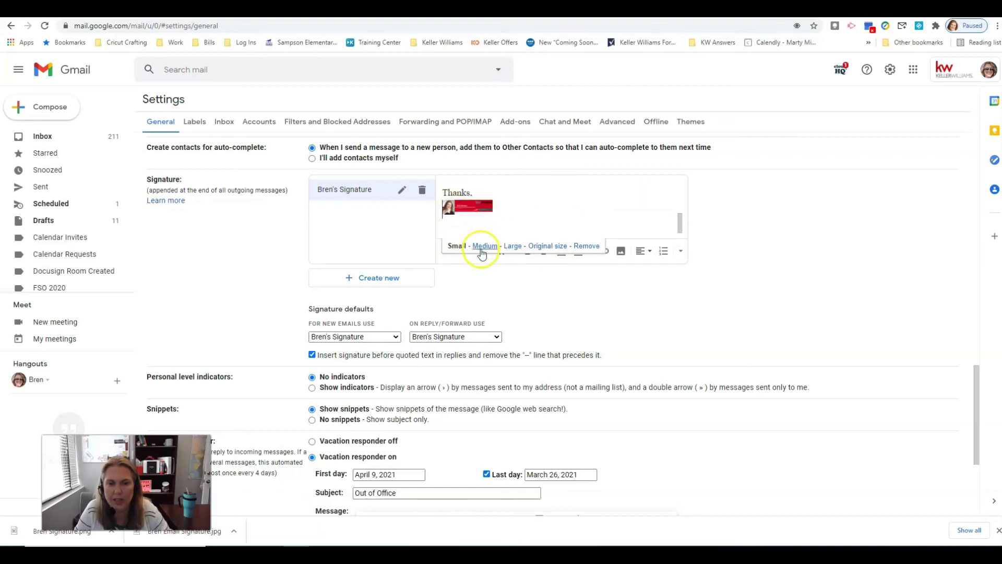
click(483, 246)
click(509, 249)
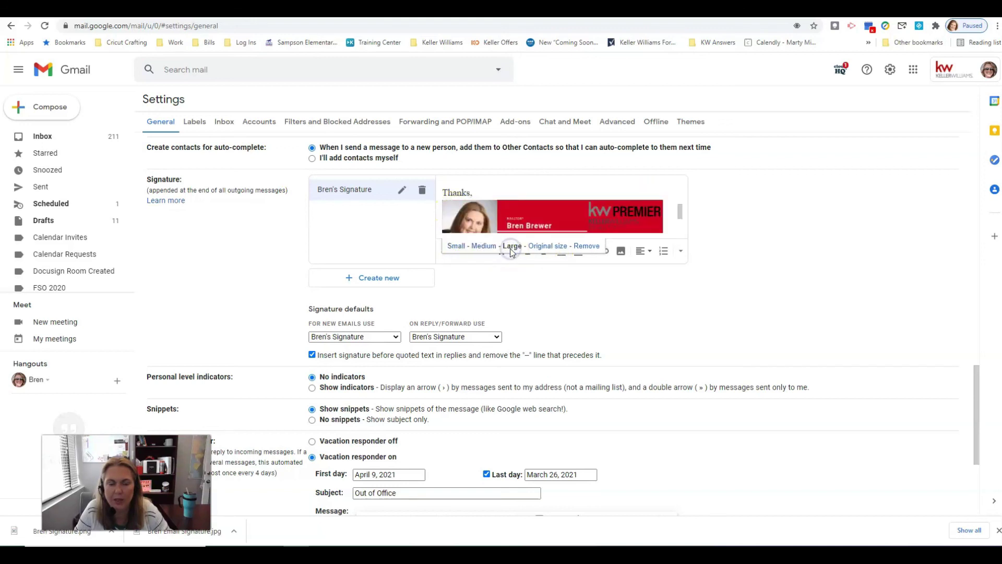
click(547, 246)
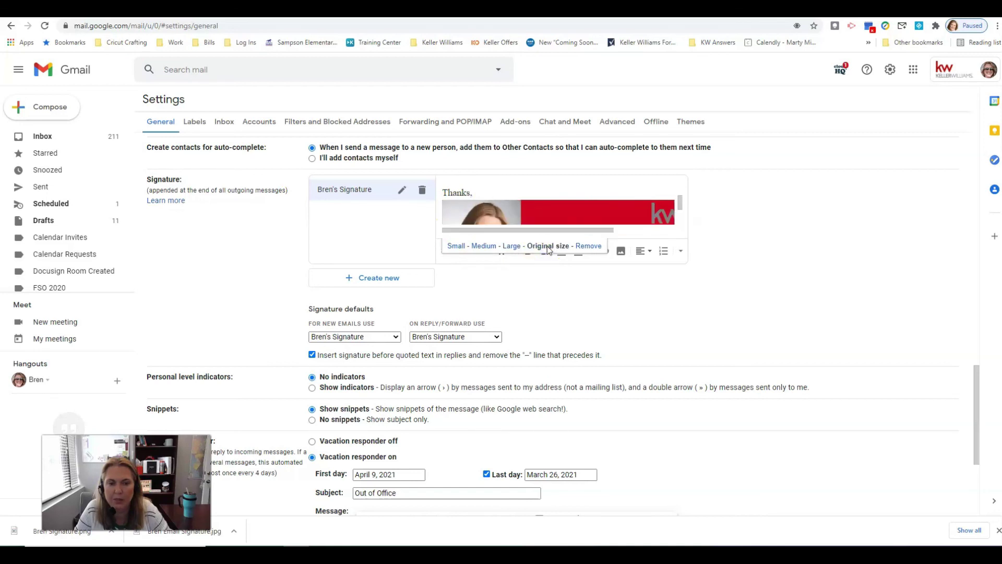
click(510, 251)
scroll(589, 202, down, 1)
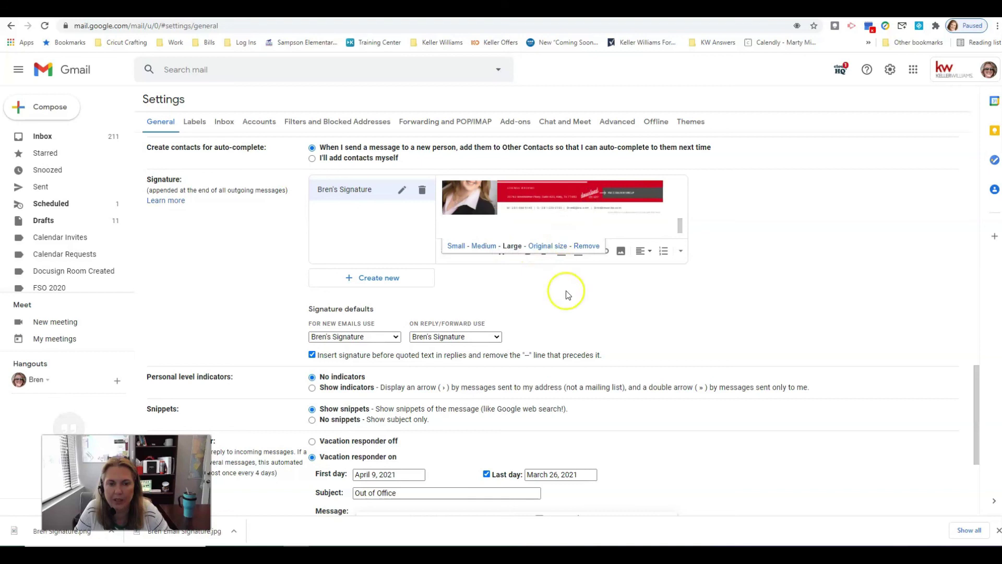
scroll(577, 290, up, 1)
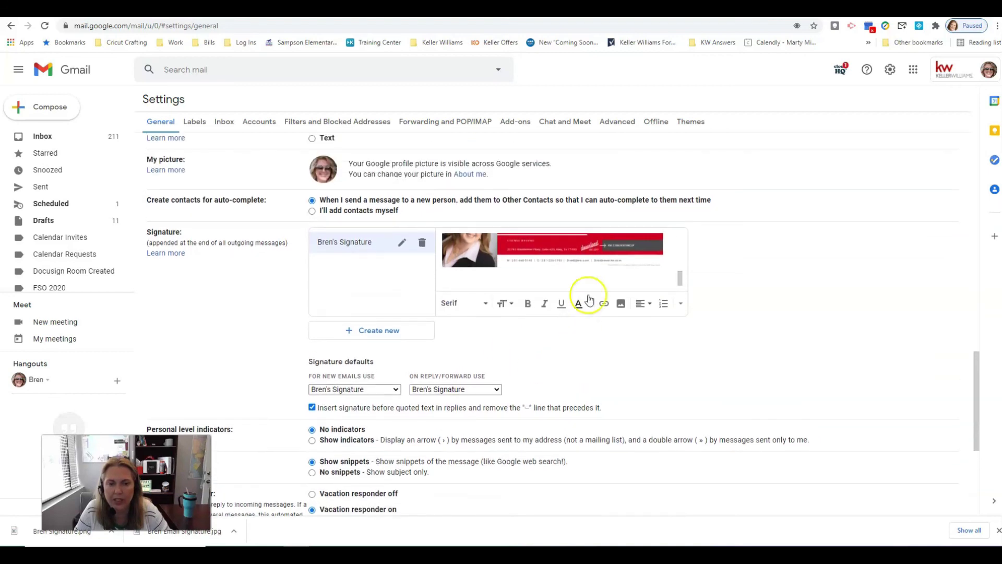
scroll(589, 299, up, 2)
scroll(600, 303, down, 6)
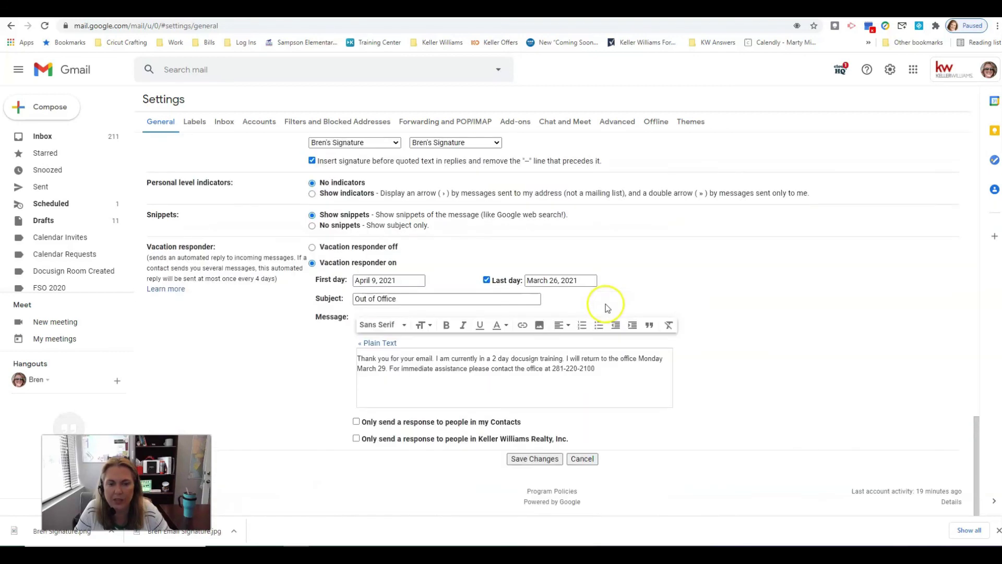
Save the signature settings and compose a new message to check the red banner
click(548, 459)
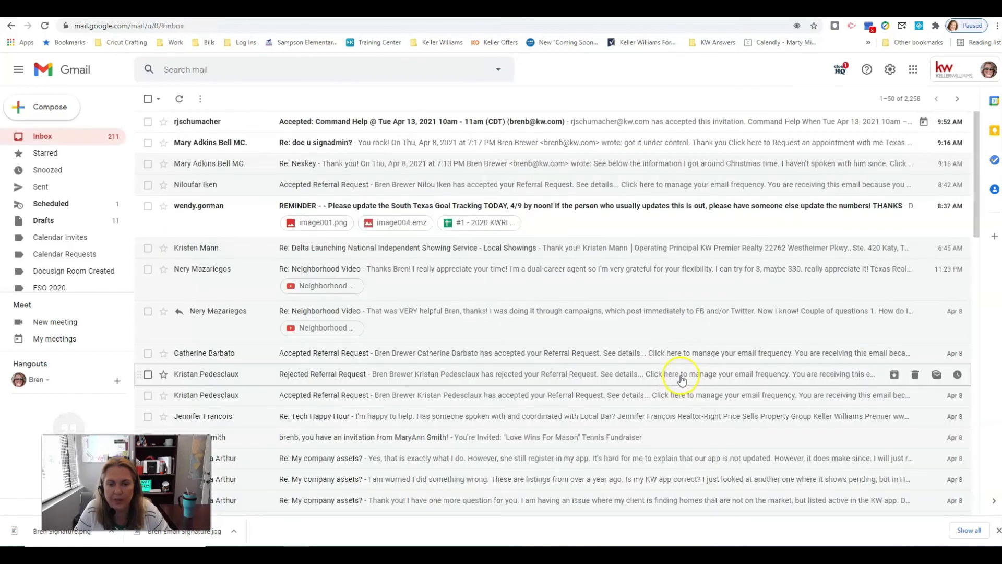
click(57, 112)
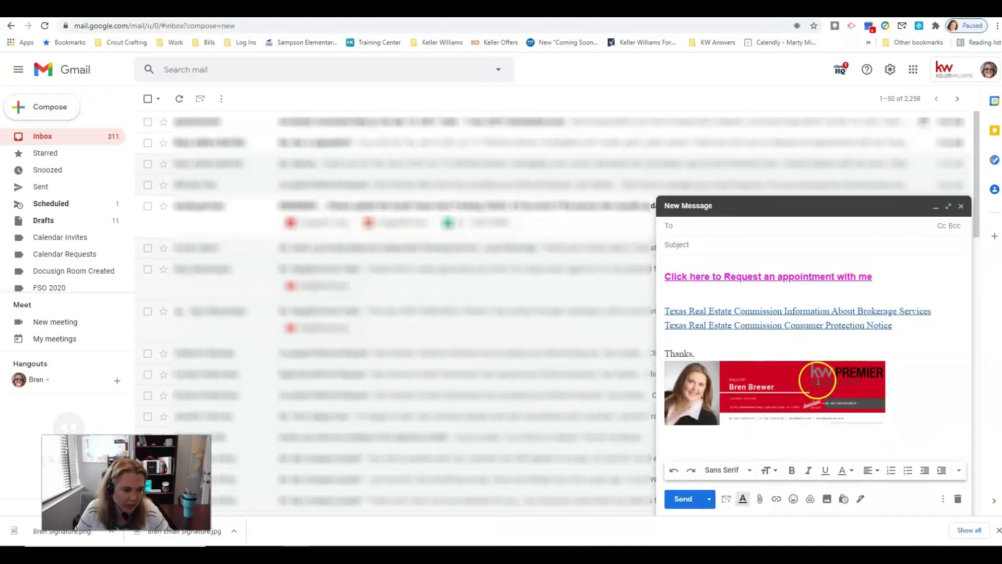